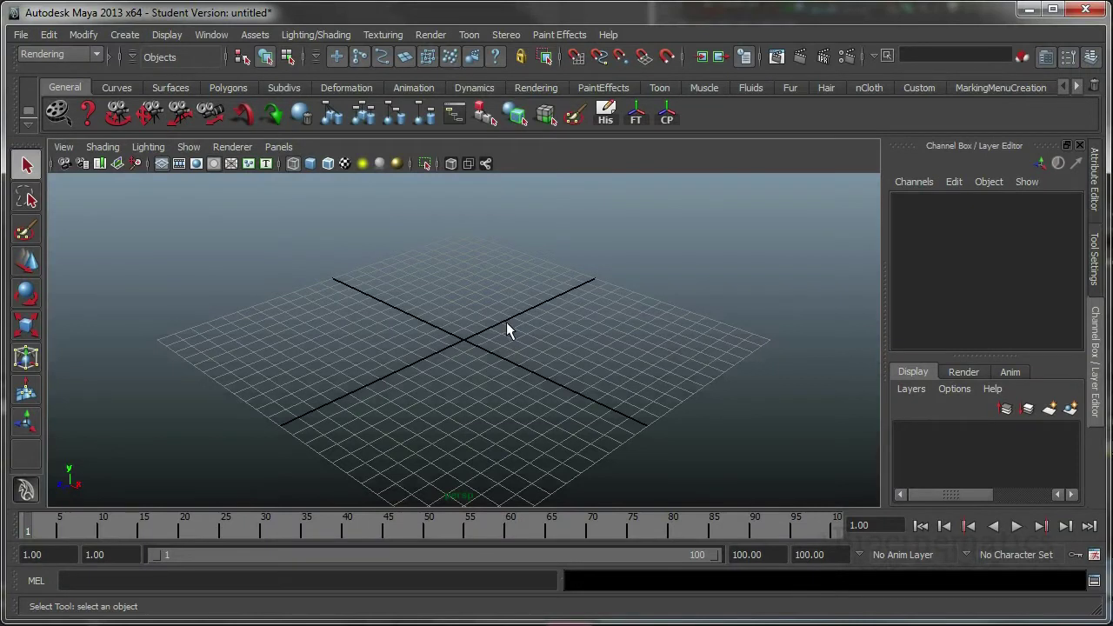
Display the hotbox over the perspective view and examine its rows of menus.
key("space")
key("space")
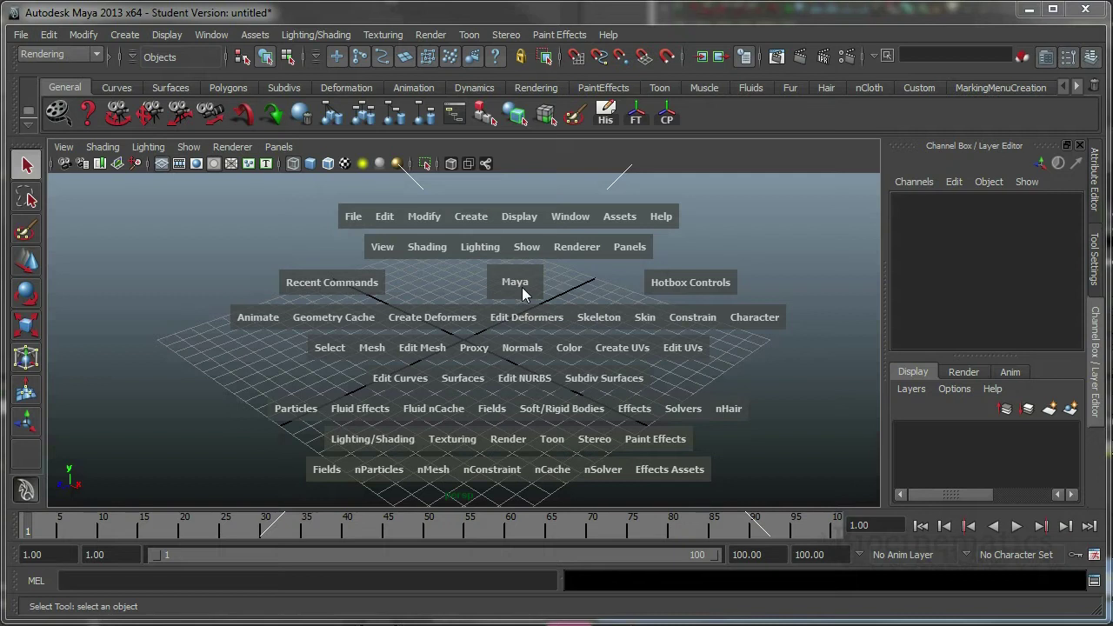
key("space")
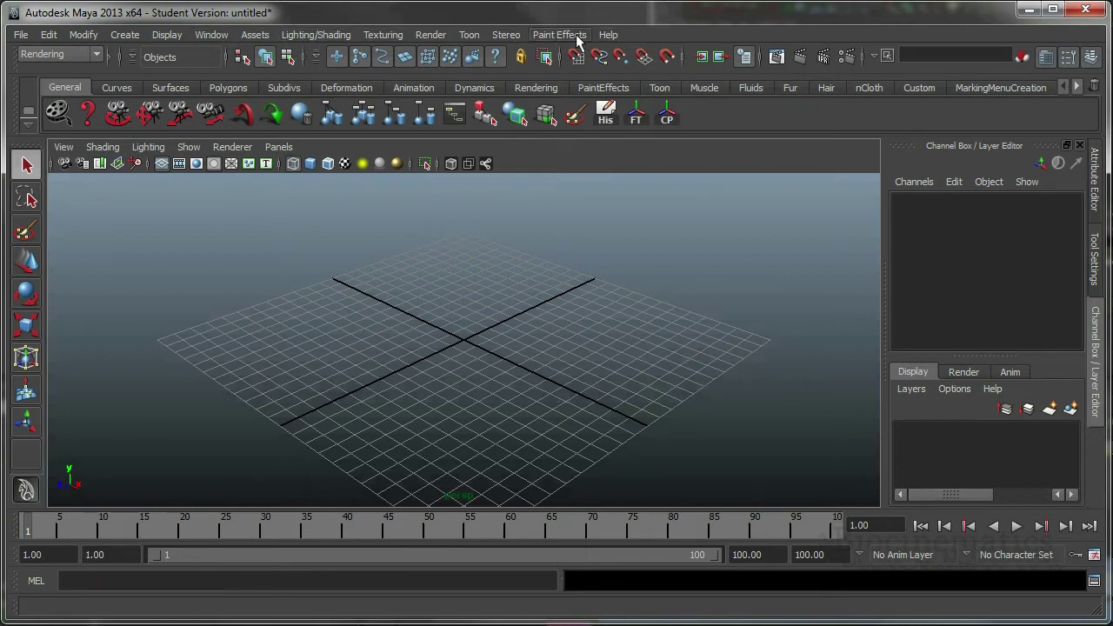
Switch the menu set through Animation, Surfaces, Polygons and Rendering, finishing on Animation.
left_click(97, 53)
left_click(80, 69)
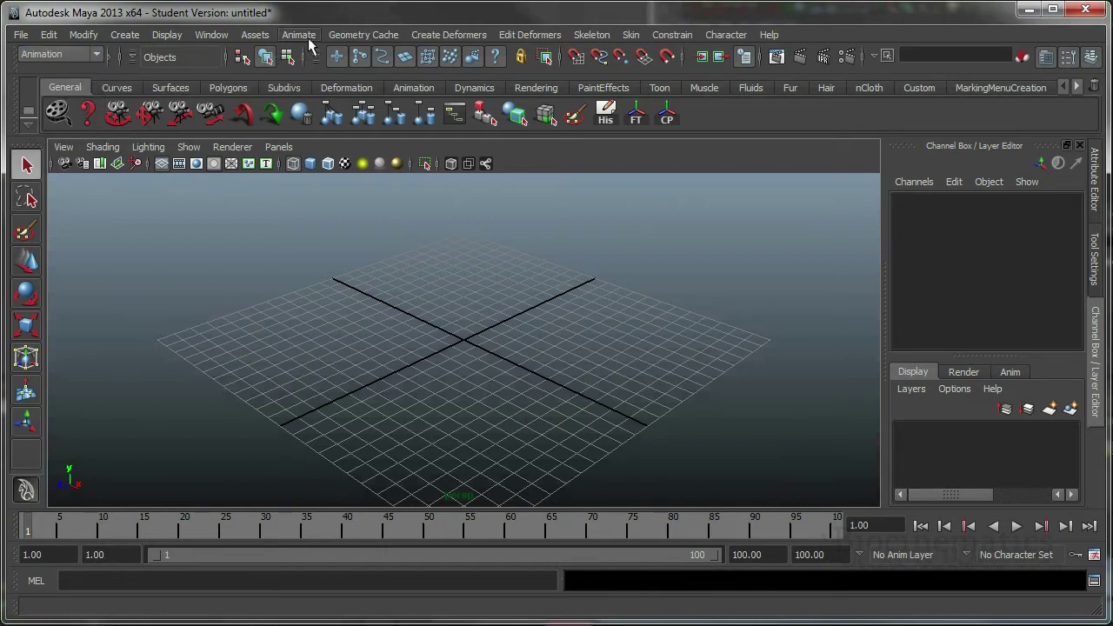
left_click(94, 55)
left_click(90, 91)
left_click(83, 57)
left_click(78, 80)
left_click(94, 55)
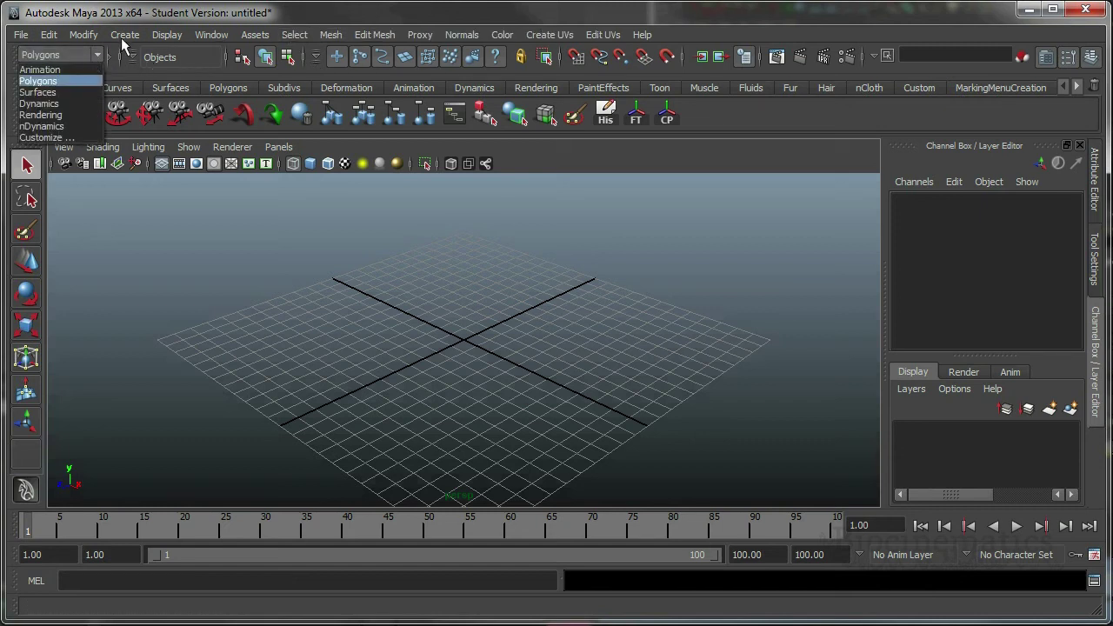
left_click(96, 52)
left_click(97, 52)
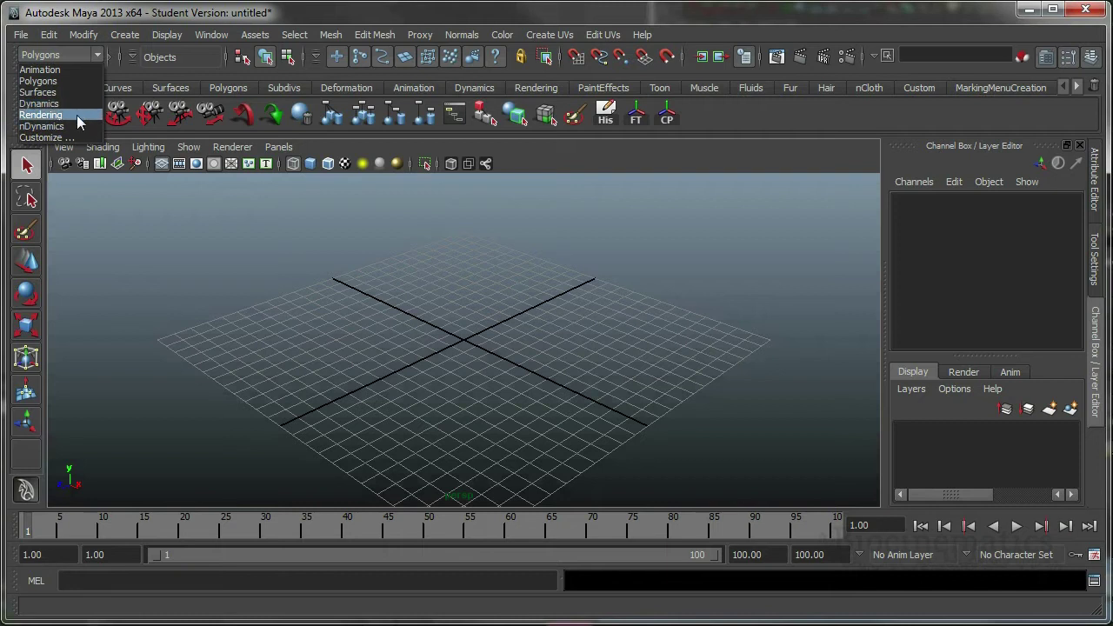
left_click(76, 114)
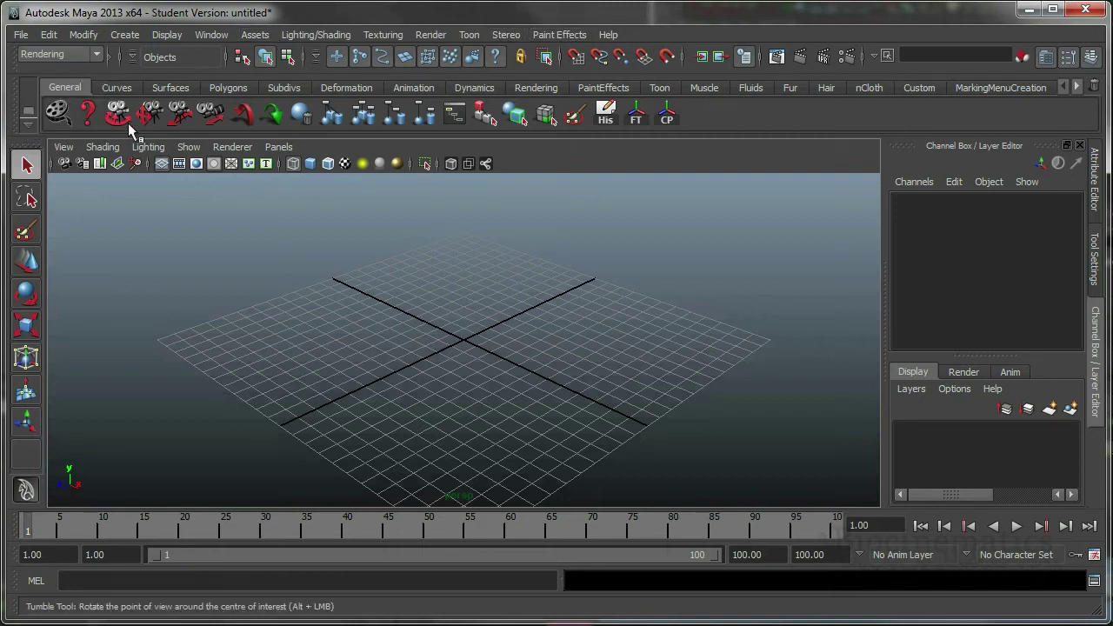
left_click(92, 54)
left_click(89, 69)
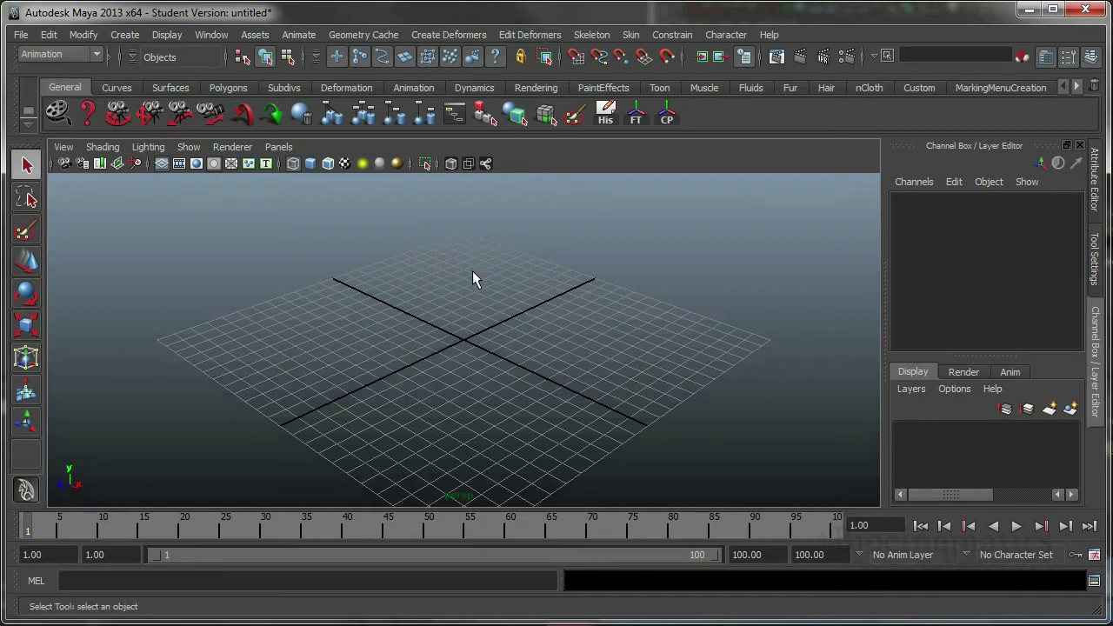
Bring up the hotbox in the perspective view and compare its common, pane-specific and menu-set rows with the regular menus.
key("space")
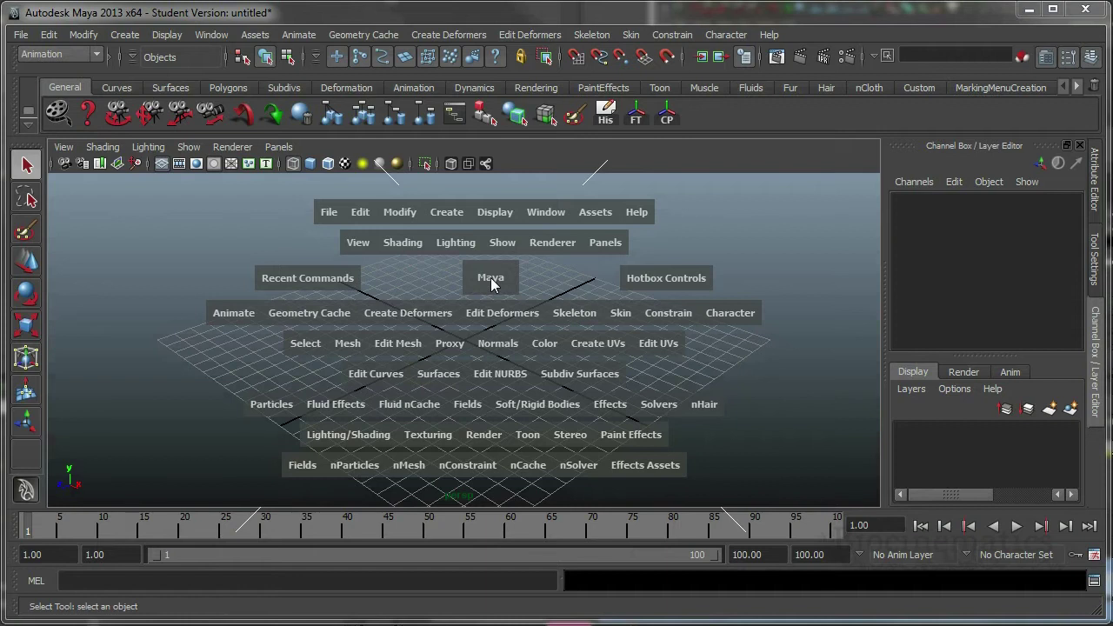
key("space")
key("space")
key("space")
key("space")
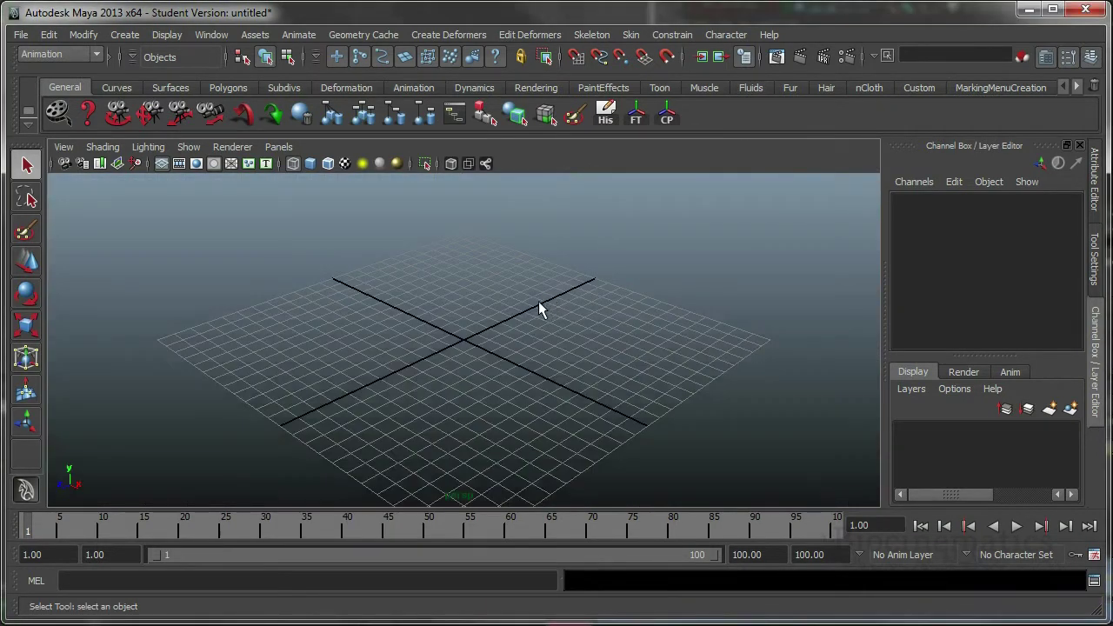
key("space")
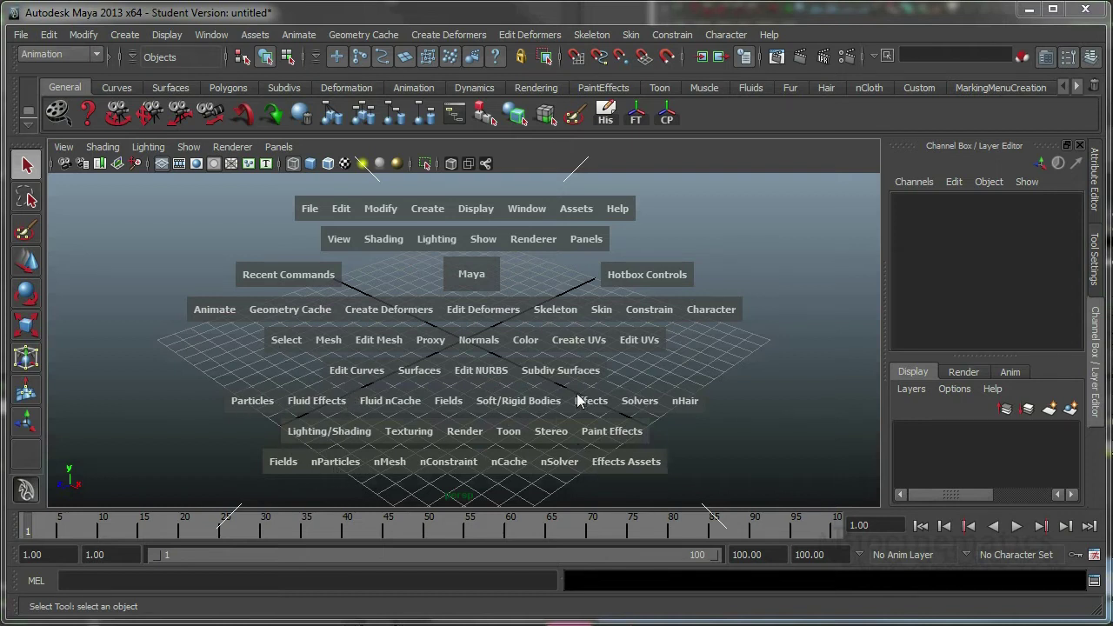
left_click(479, 310)
key("space")
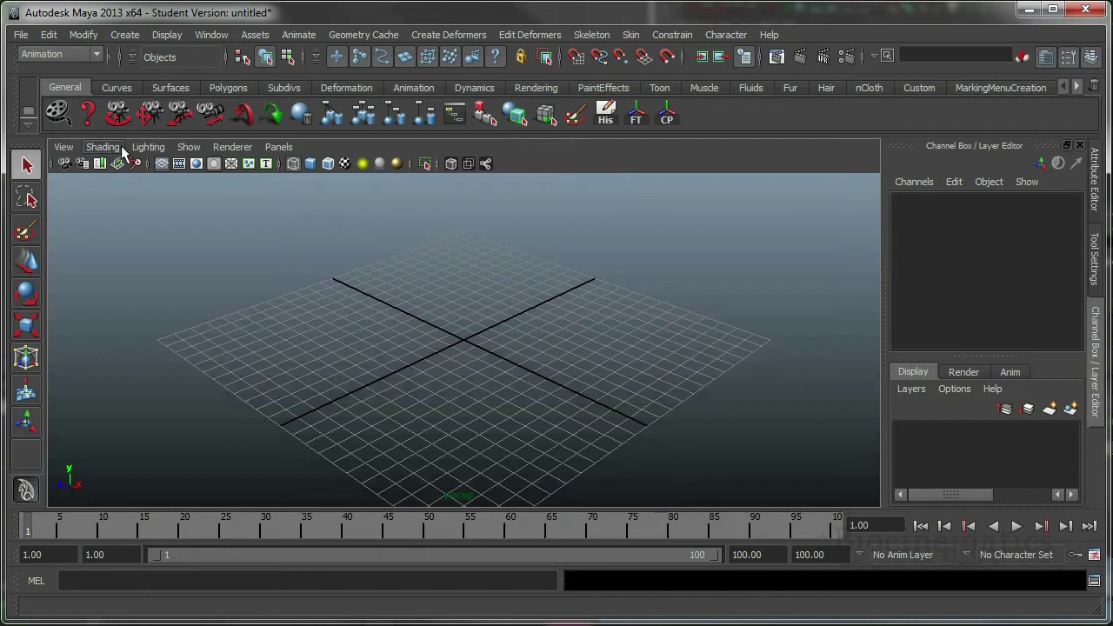
key("space")
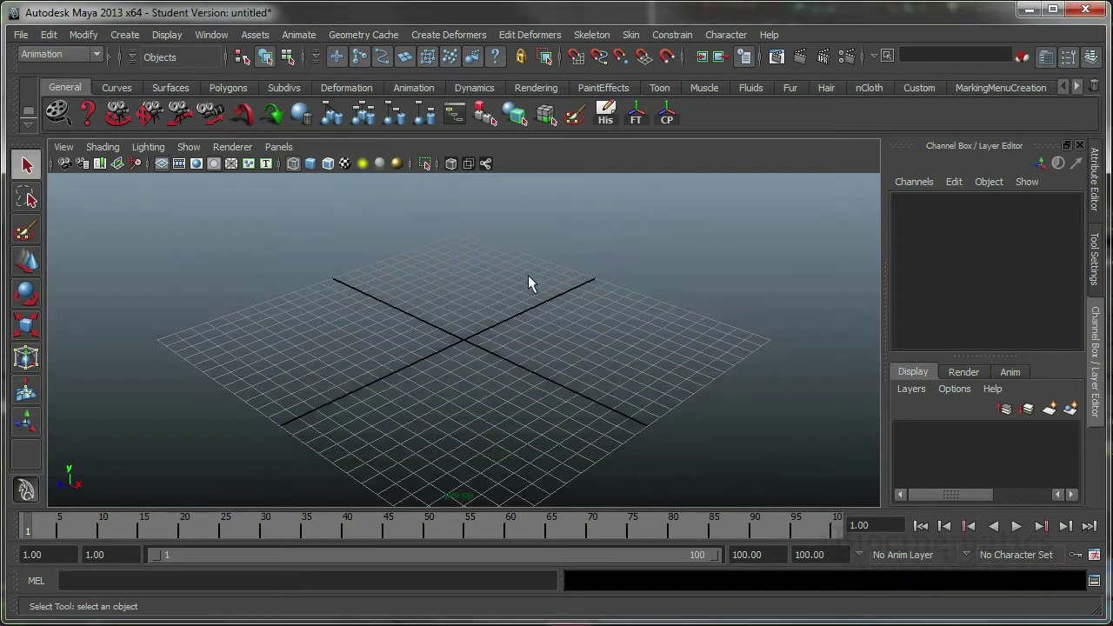
Open the UV Texture Editor, examine the pane-specific menus in its hotbox, and close the editor.
left_click(211, 35)
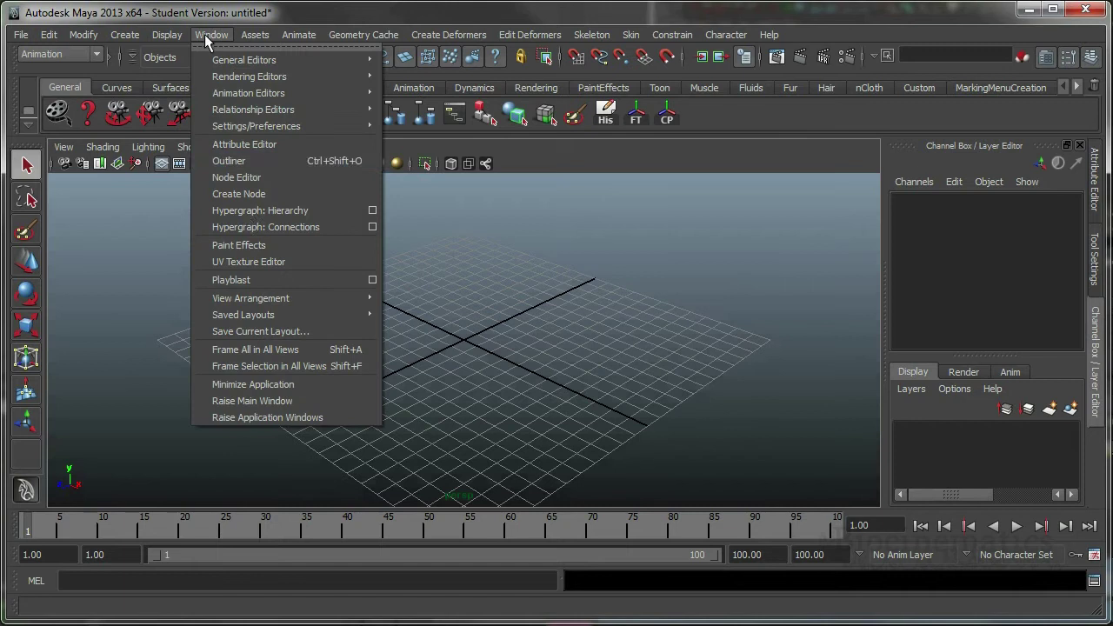
left_click(276, 261)
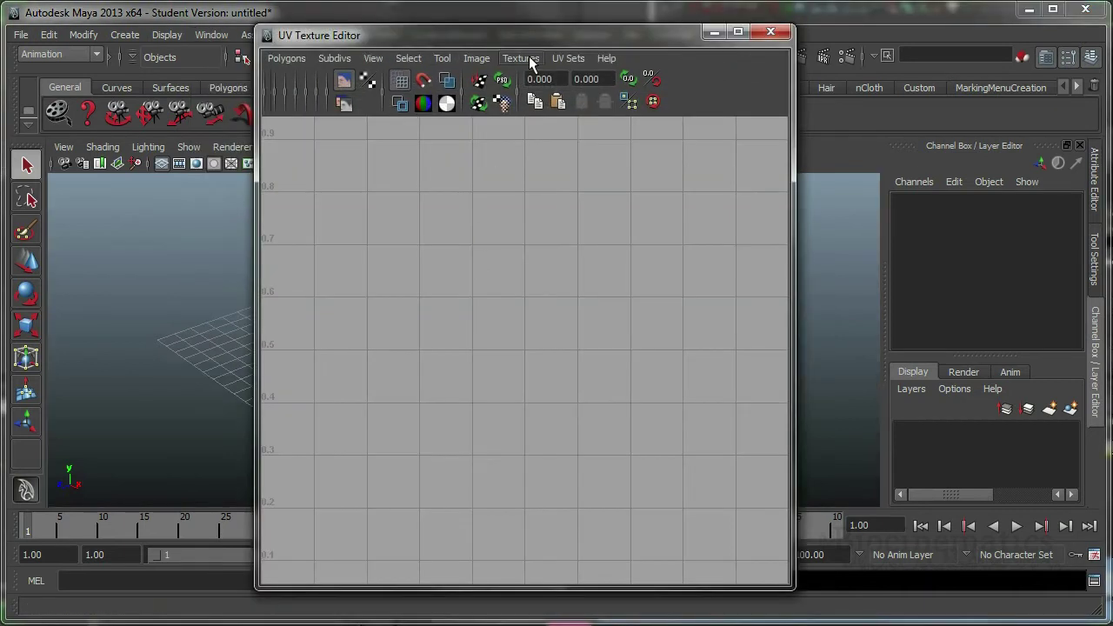
key("space")
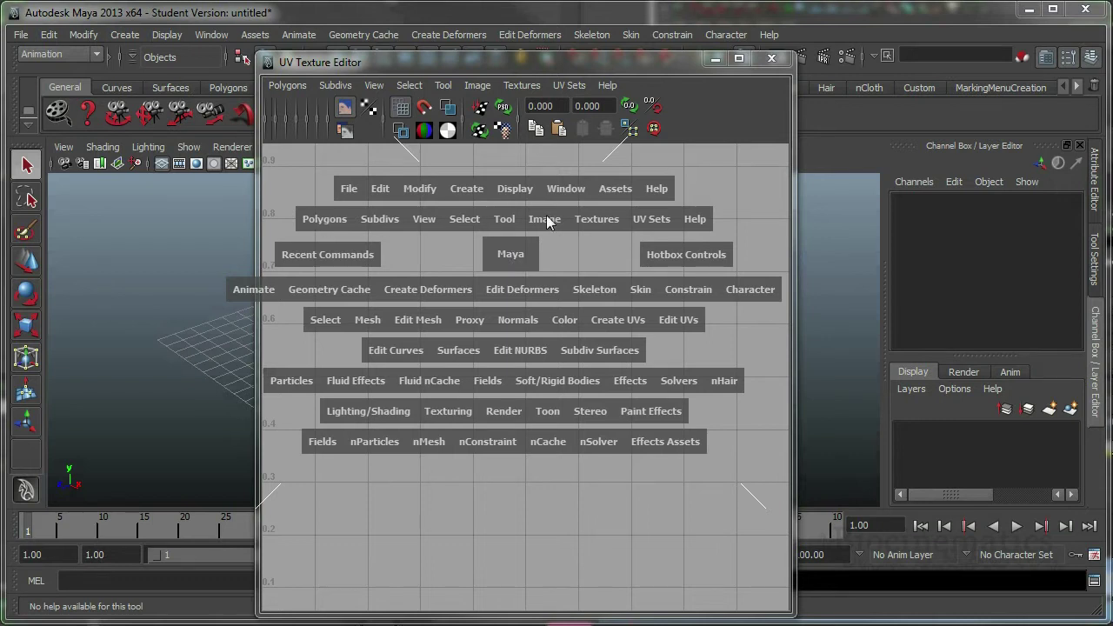
key("space")
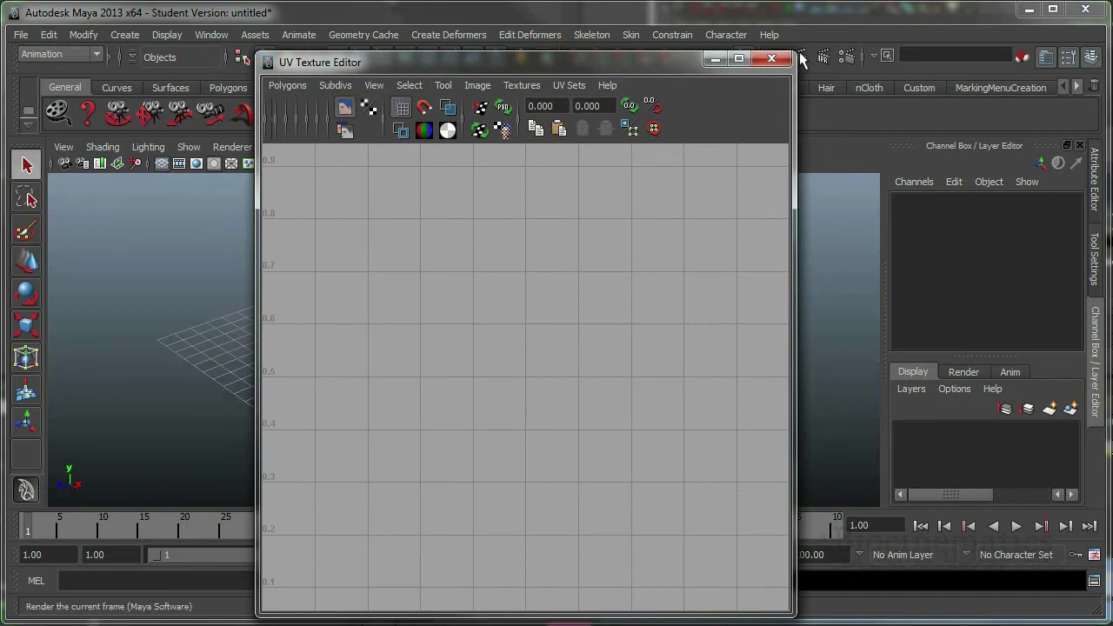
left_click(772, 58)
Hide all interface elements around the perspective view, including the main menubar, the panel menus and the panel toolbar.
key("space")
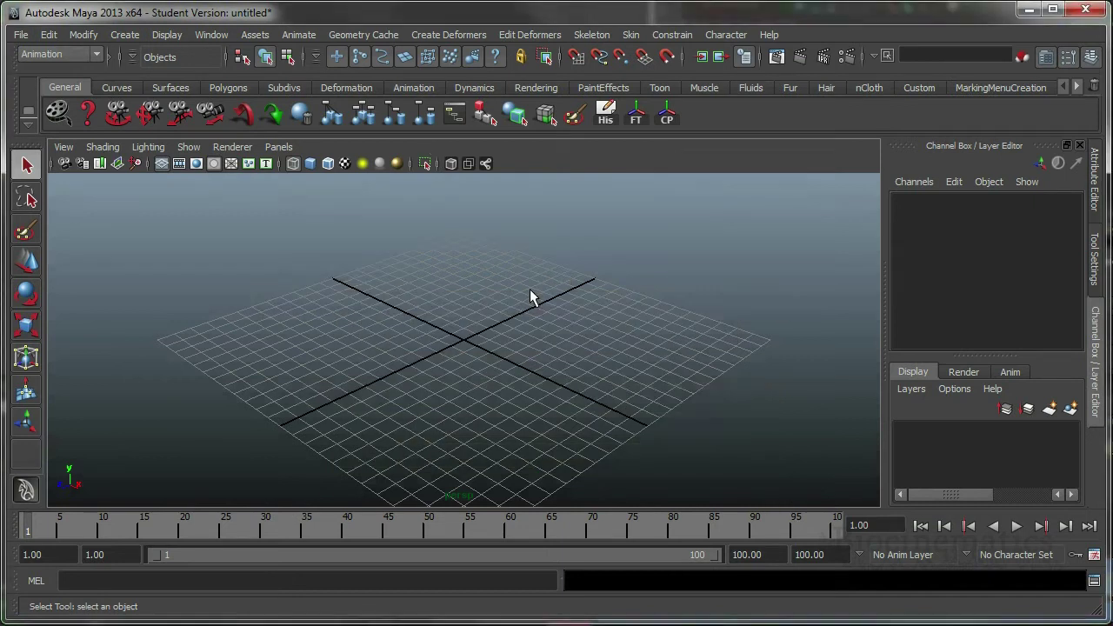
key("space")
key("ctrl+space")
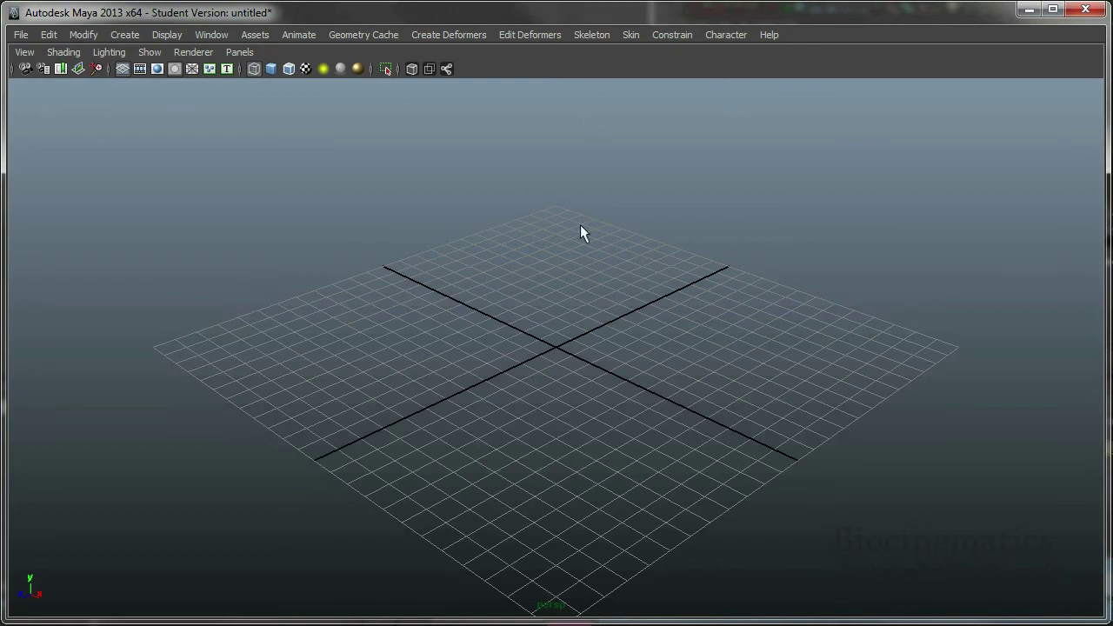
key("ctrl+m")
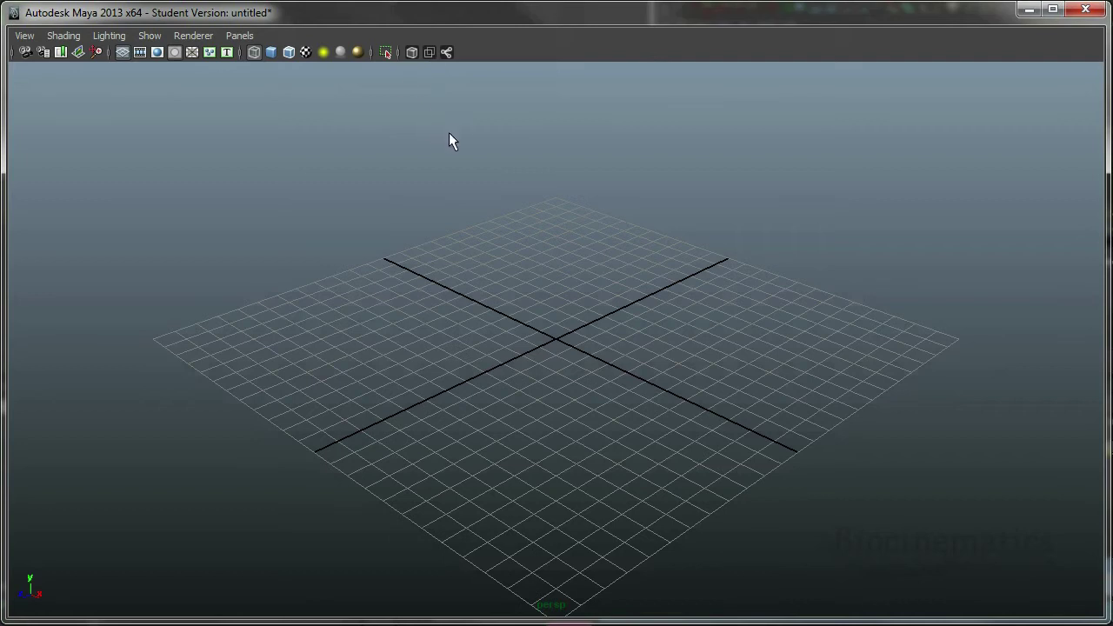
key("shift+m")
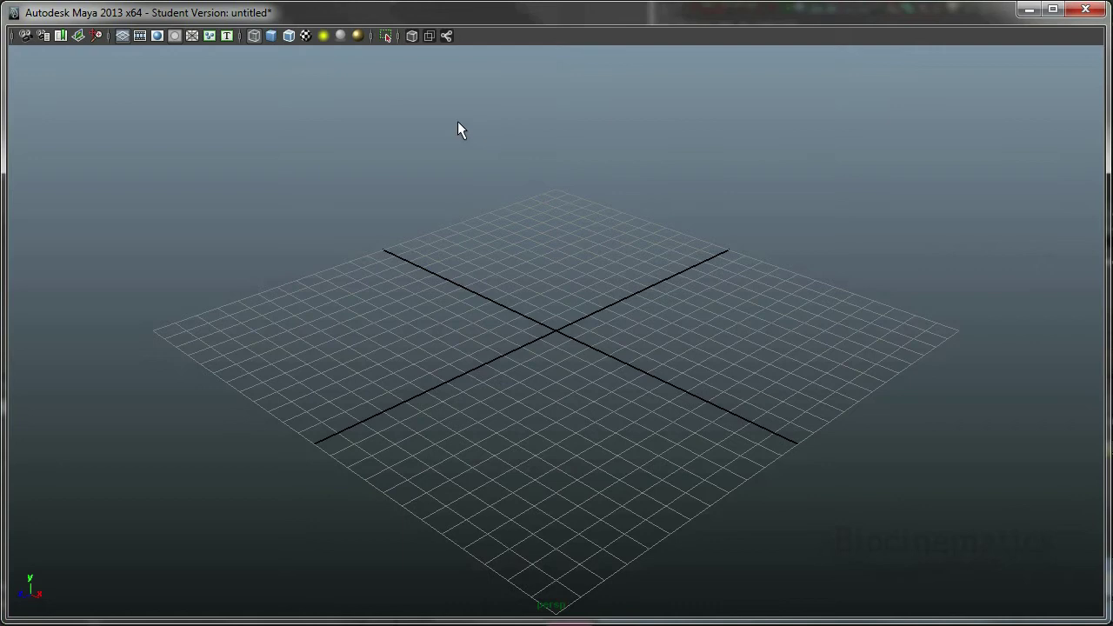
key("ctrl+shift+m")
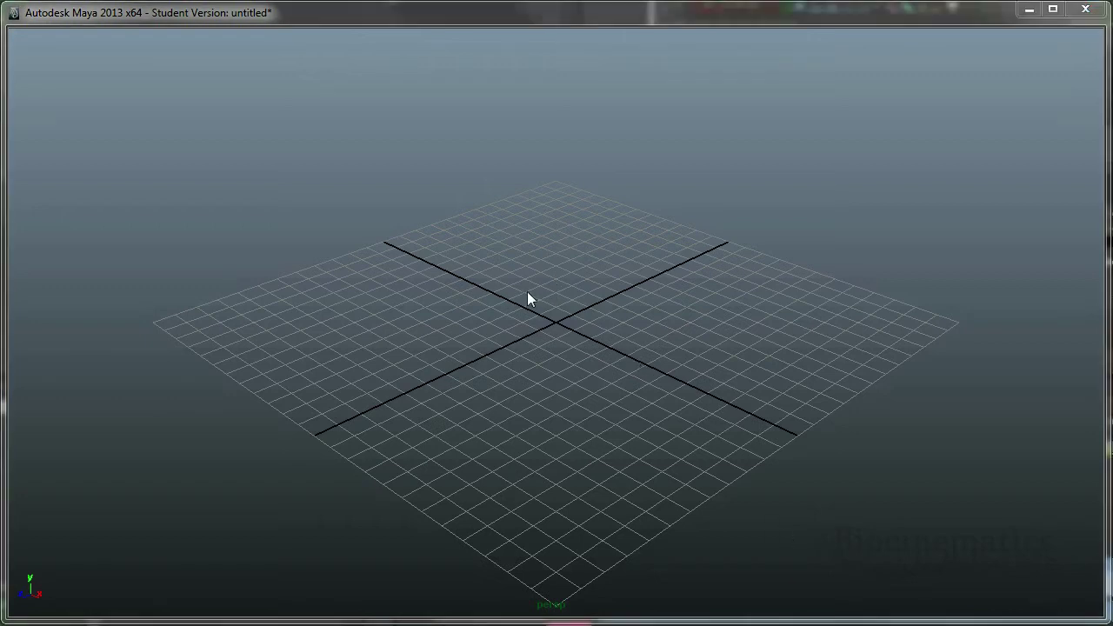
Set the hotbox to show all menu sets using Show All in the Hotbox Controls.
key("space")
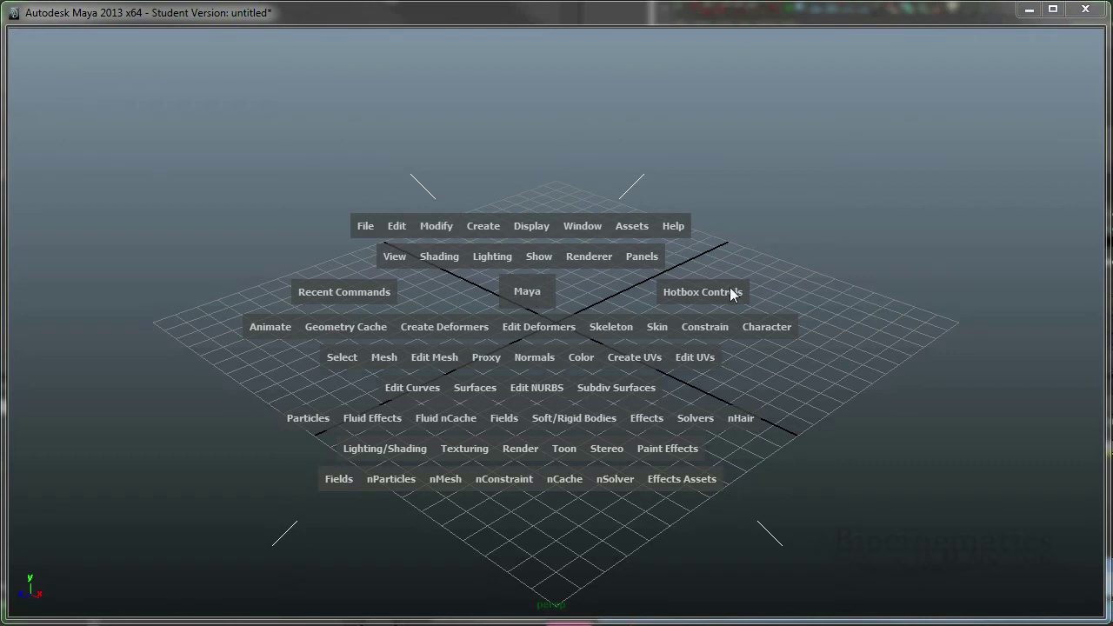
left_click(702, 300)
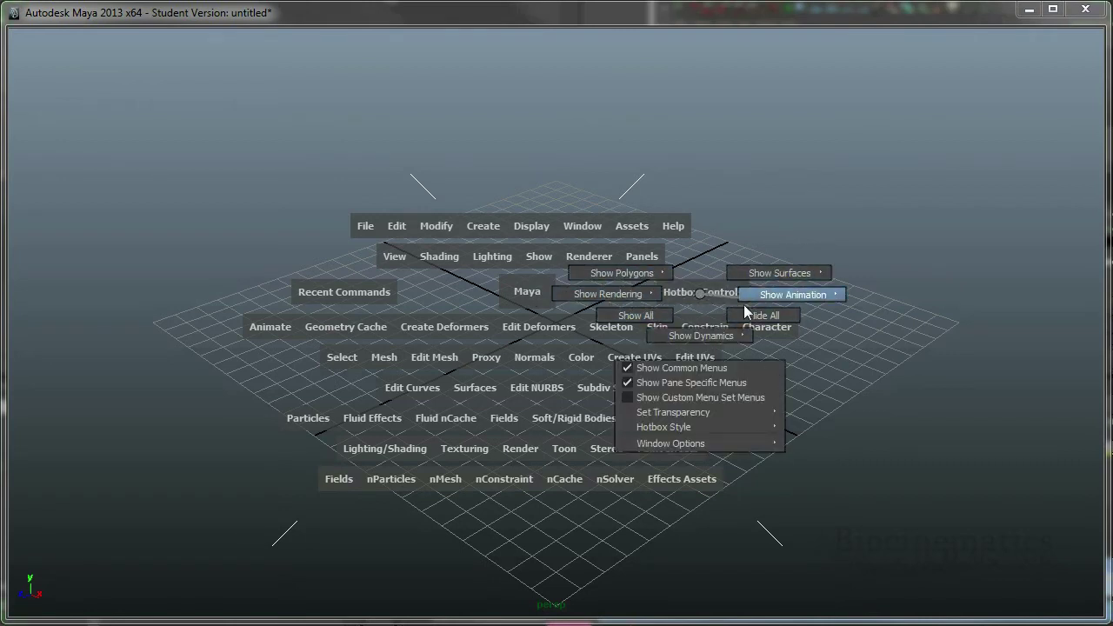
left_click(702, 299)
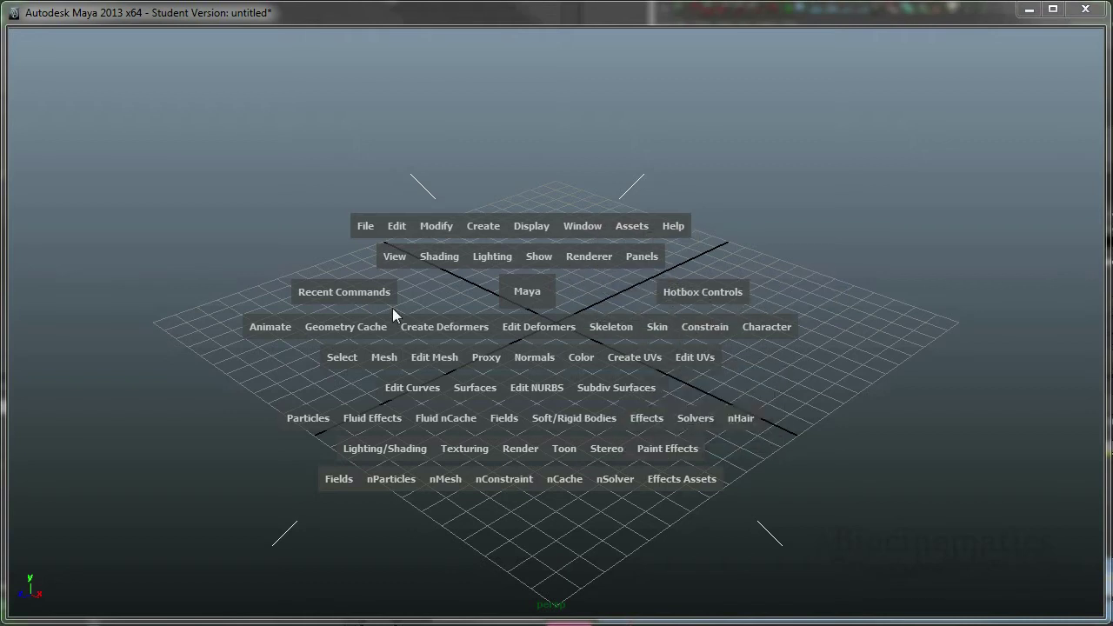
left_click(709, 298)
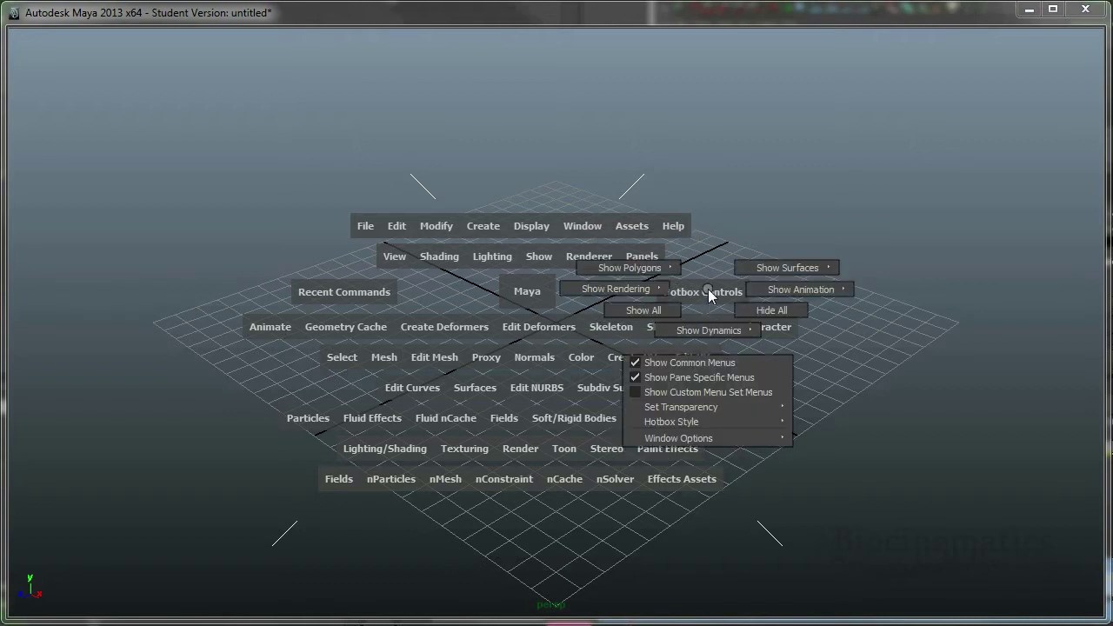
left_click(648, 313)
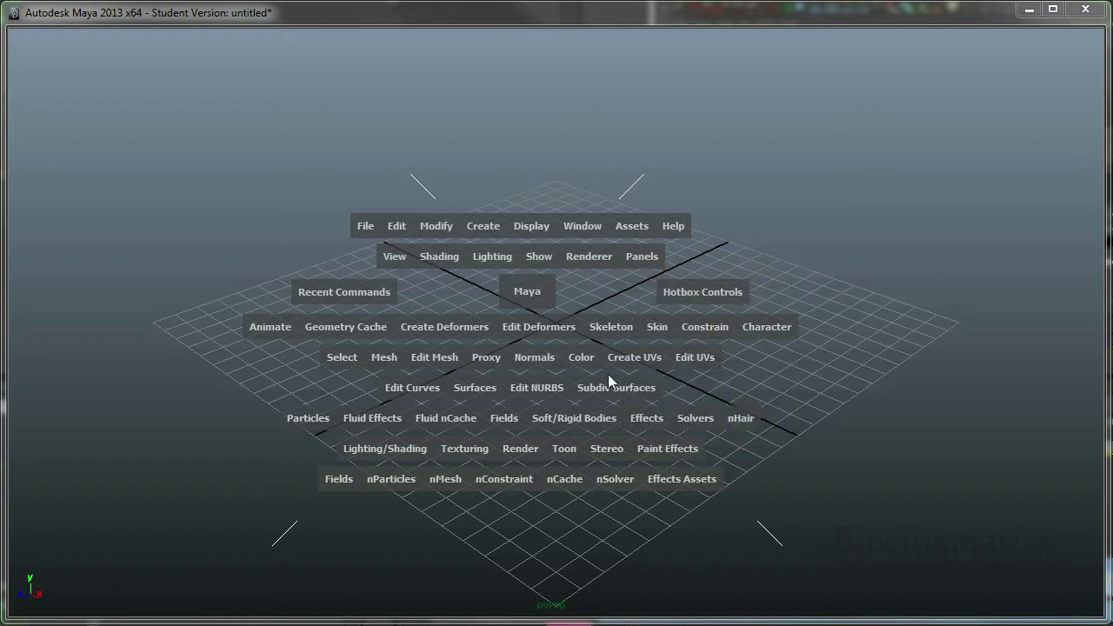
Turn on Show Main Menubar and Show Pane Menubars in the Window Options of the Hotbox Controls.
left_click_drag(709, 296, 795, 467)
key("space")
left_click_drag(729, 289, 694, 304)
key("space")
key("space")
key("space")
left_click_drag(738, 231, 829, 390)
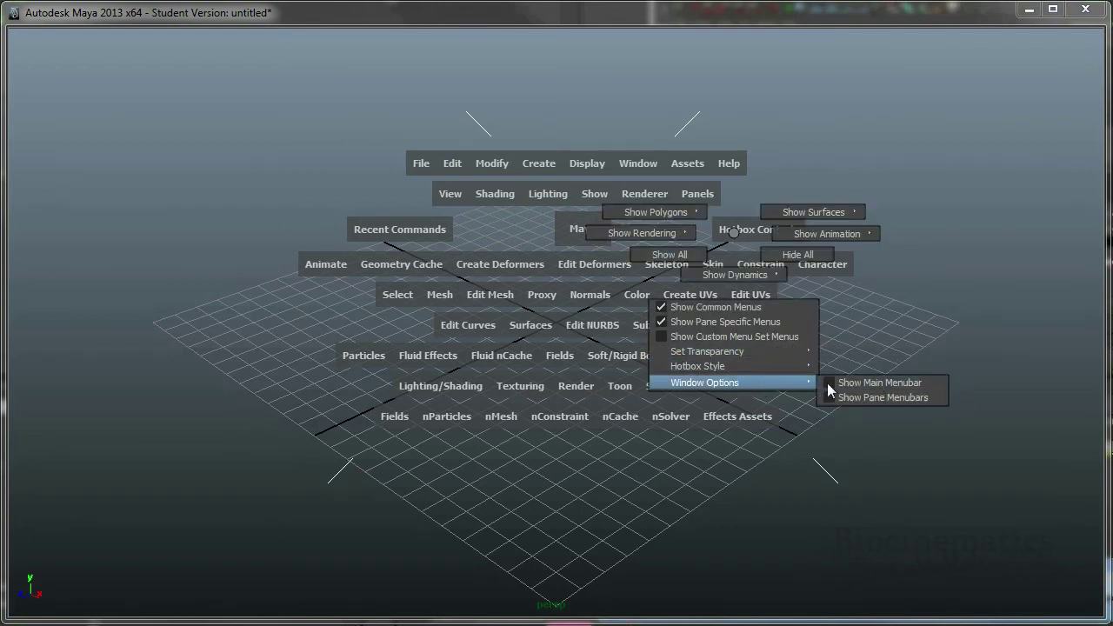
left_click(883, 385)
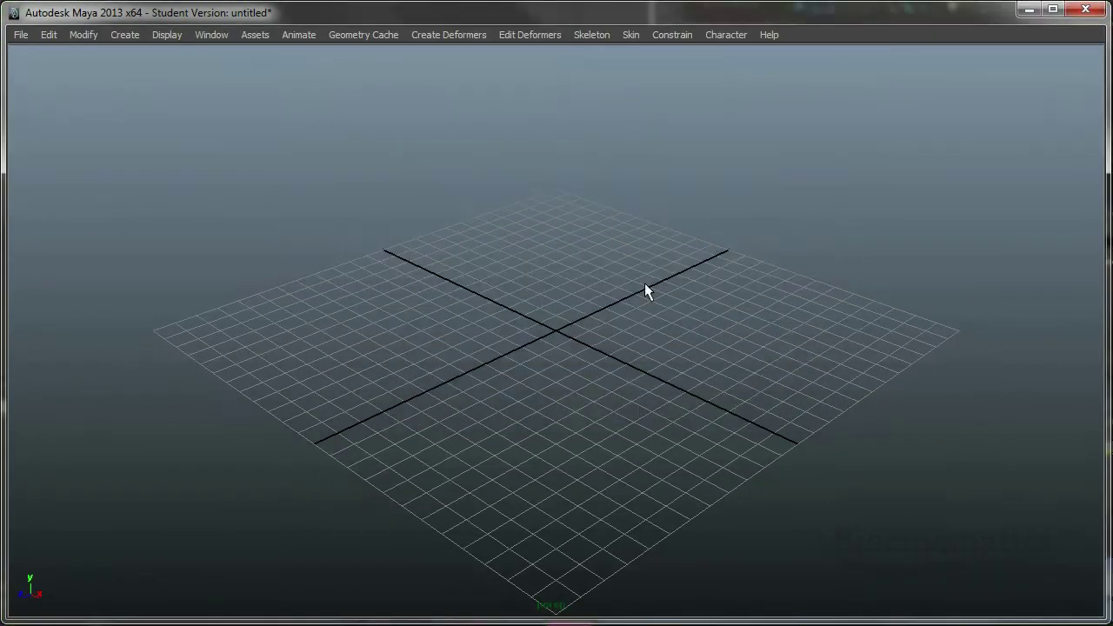
key("space")
mouse_move(853, 227)
left_mouse_down()
mouse_move(866, 367)
mouse_move(978, 390)
left_mouse_up()
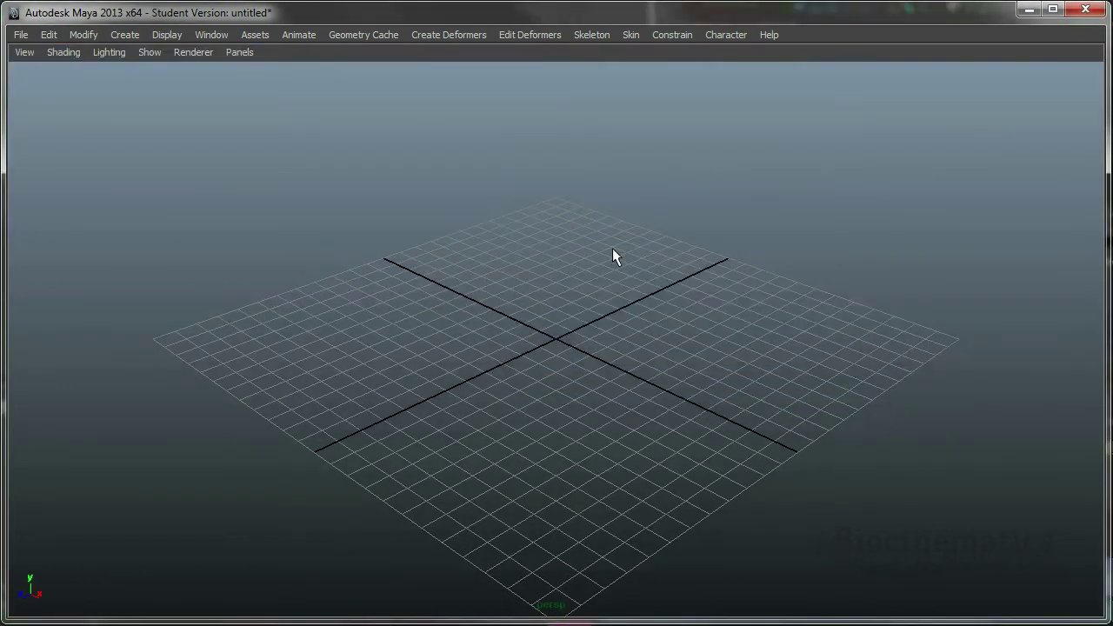
Hide the main menubar and the pane menubars to leave only the perspective view.
key("ctrl+m")
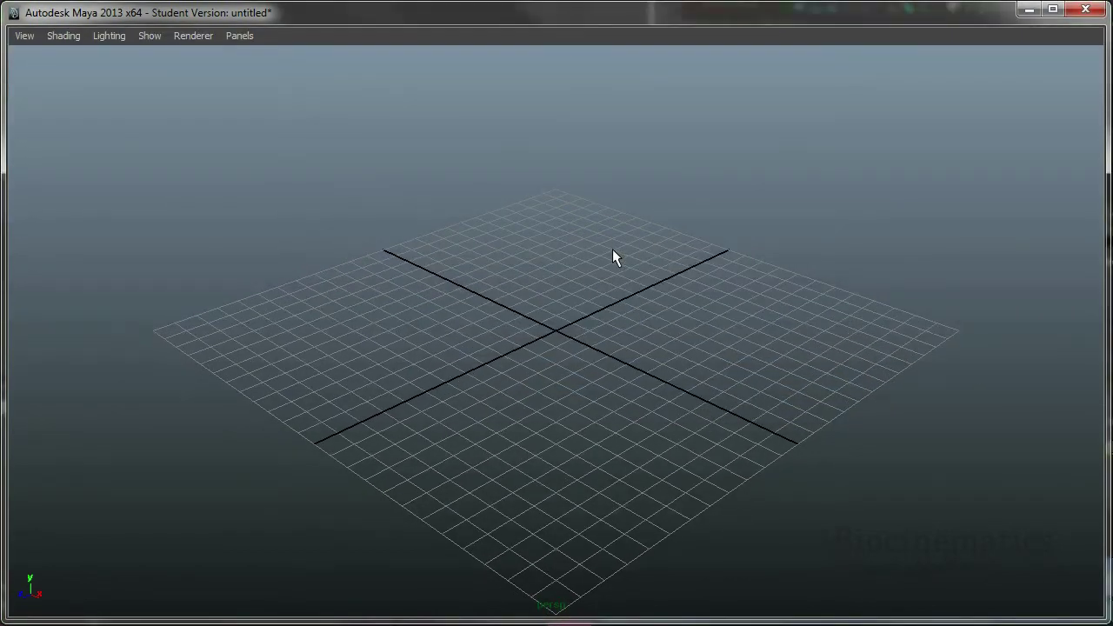
key("ctrl+shift+m")
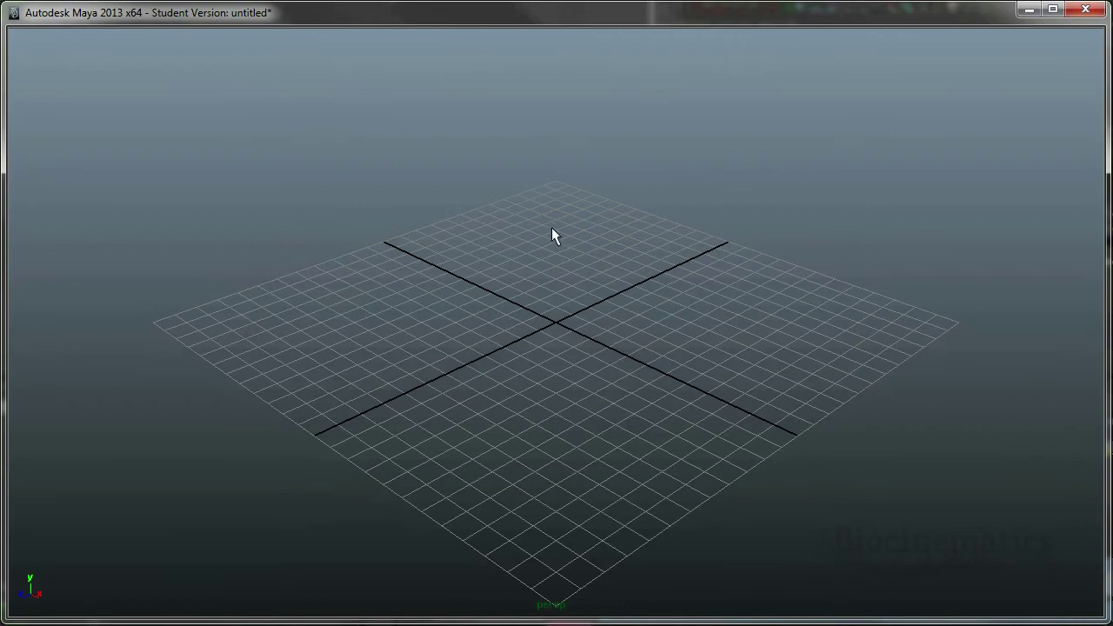
Examine the Hotbox Controls options and the Recent Commands list in the hotbox, and dismiss it.
key("space")
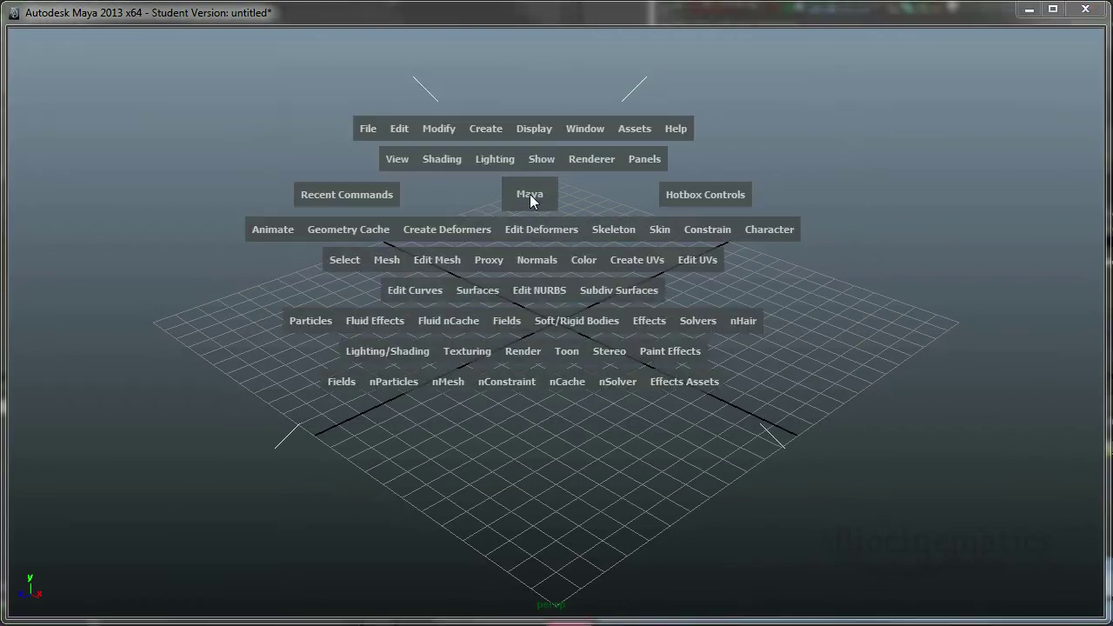
left_click(697, 194)
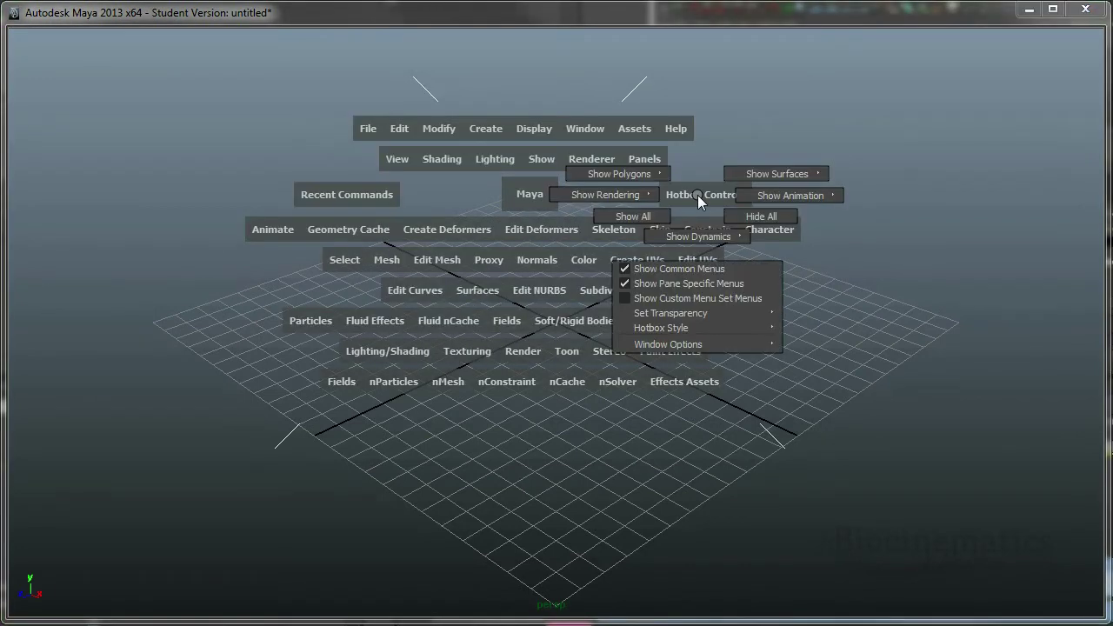
left_click_drag(698, 195, 583, 192)
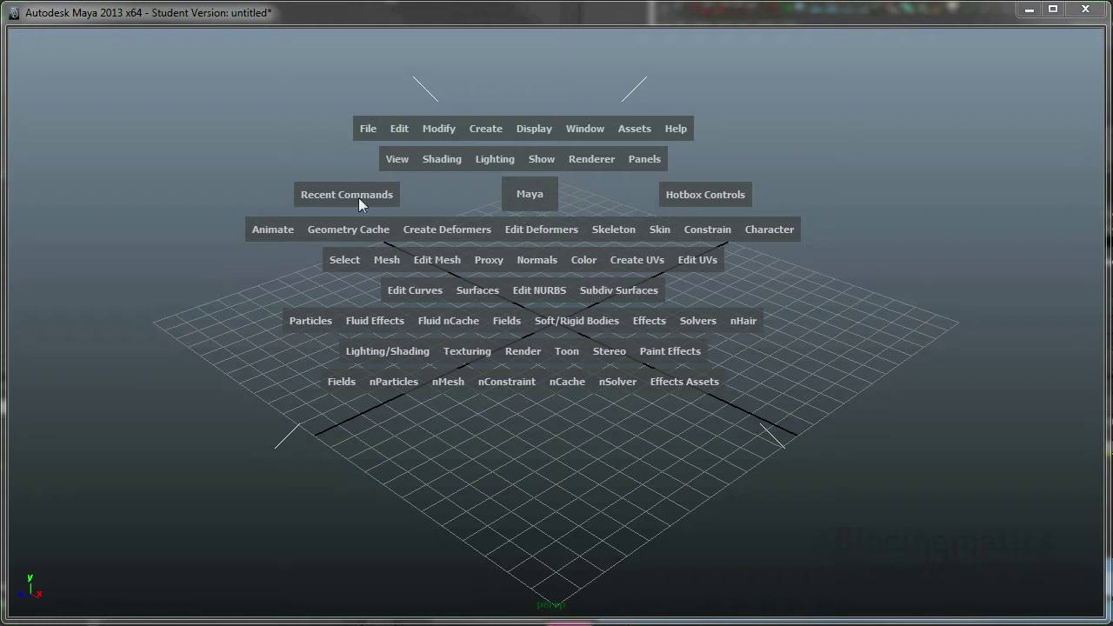
left_click_drag(348, 195, 346, 193)
key("space")
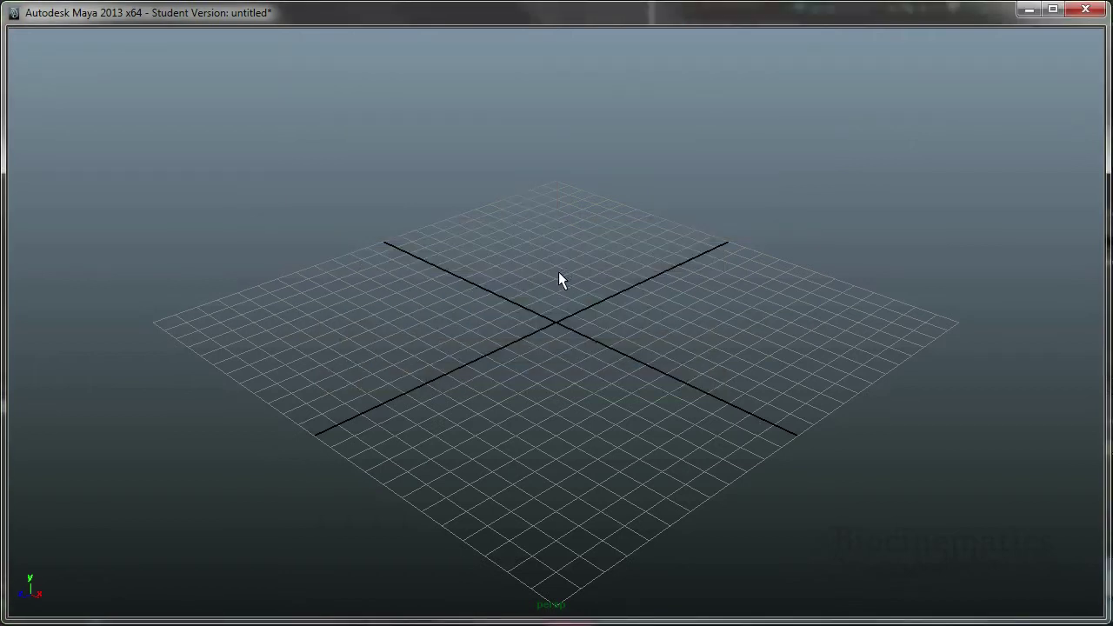
Review the Recent Commands list in the hotbox and close it.
key("space")
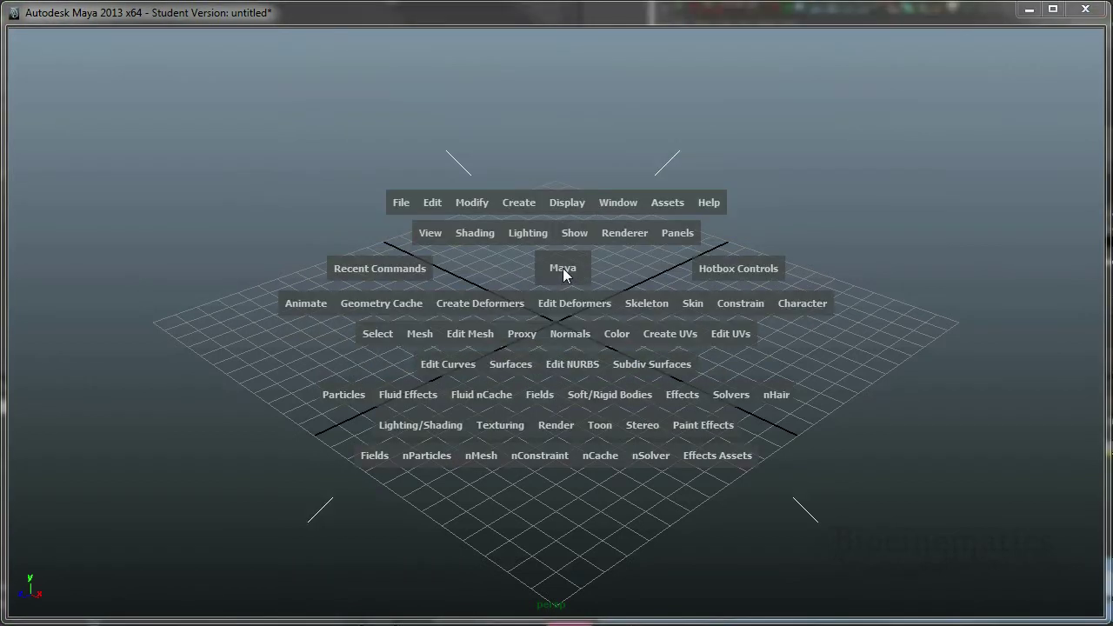
left_click(387, 270)
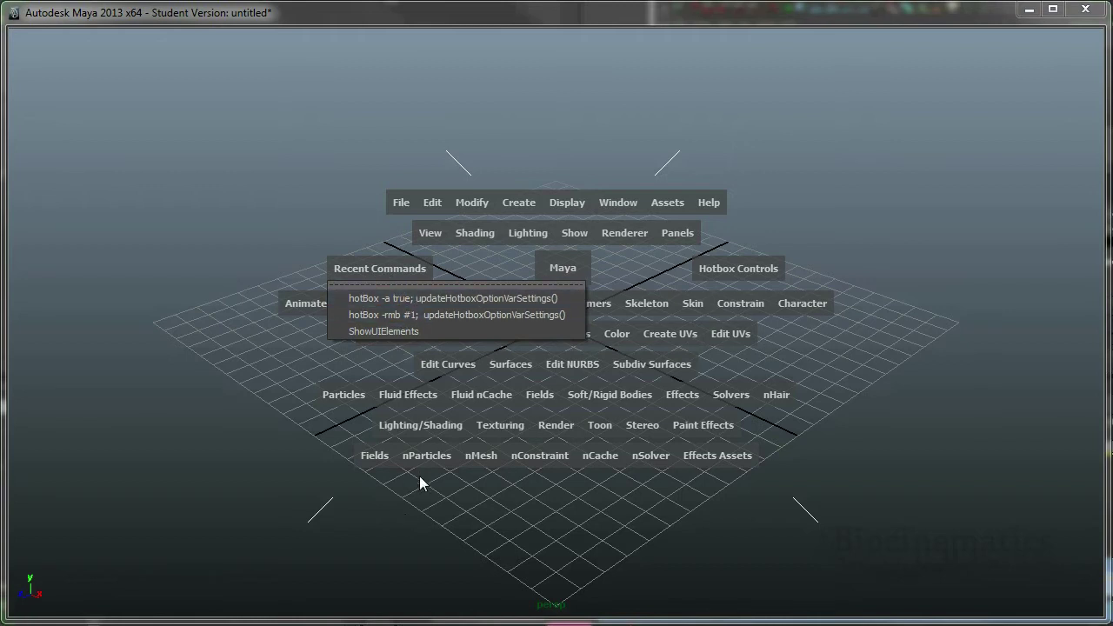
left_click(396, 271)
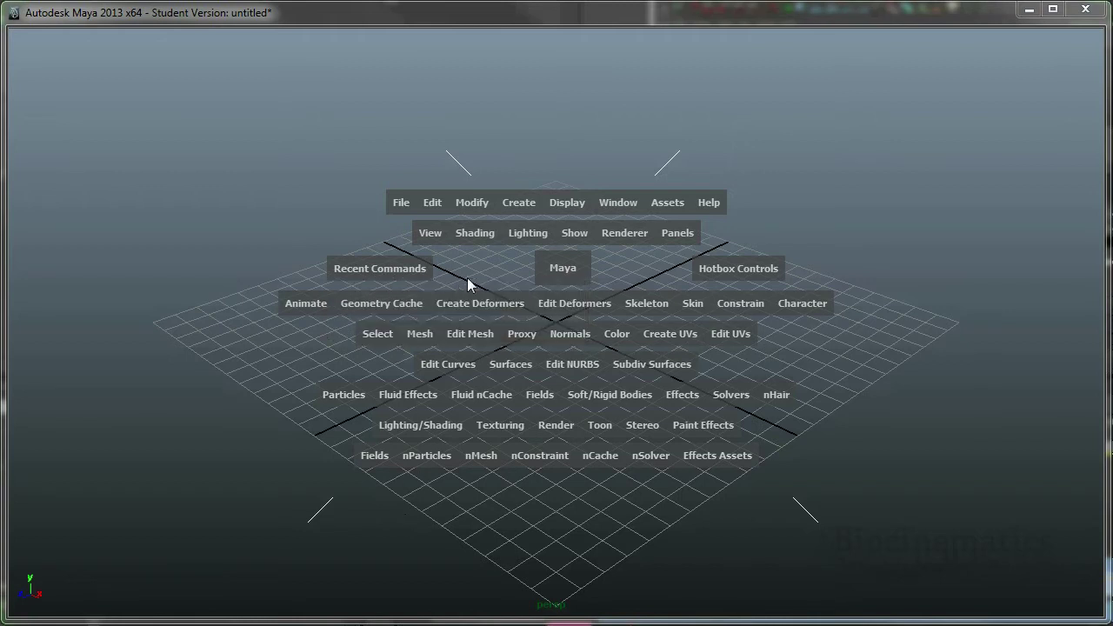
left_click(565, 275)
Browse the current menu set's menus from the Maya center zone of the hotbox, expanding Animate.
key("space")
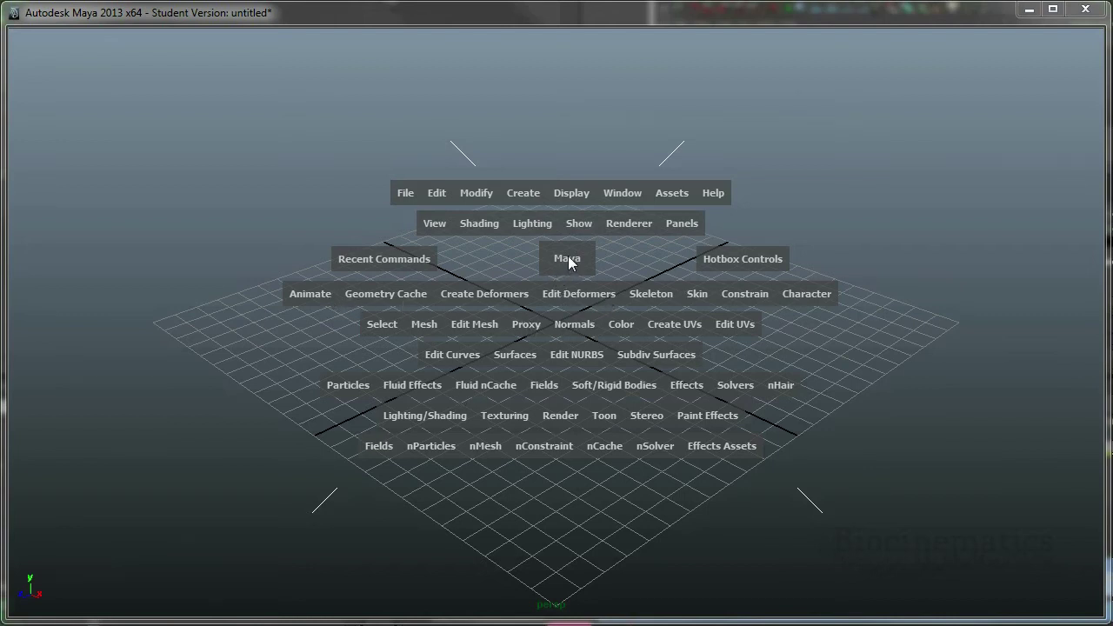
left_click(568, 260)
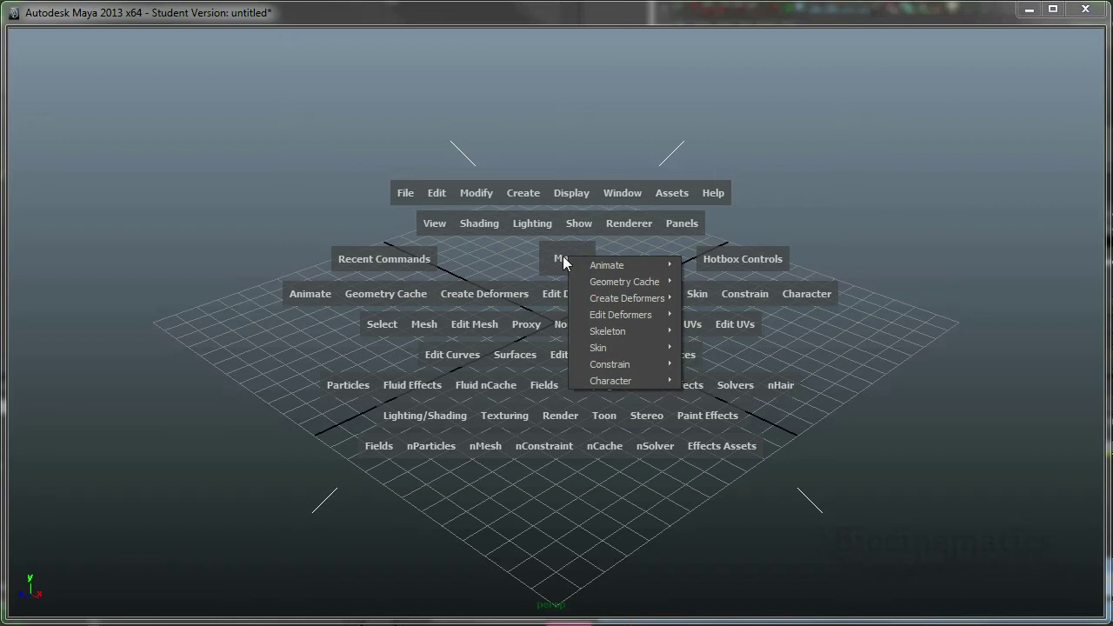
mouse_move(621, 301)
mouse_move(625, 266)
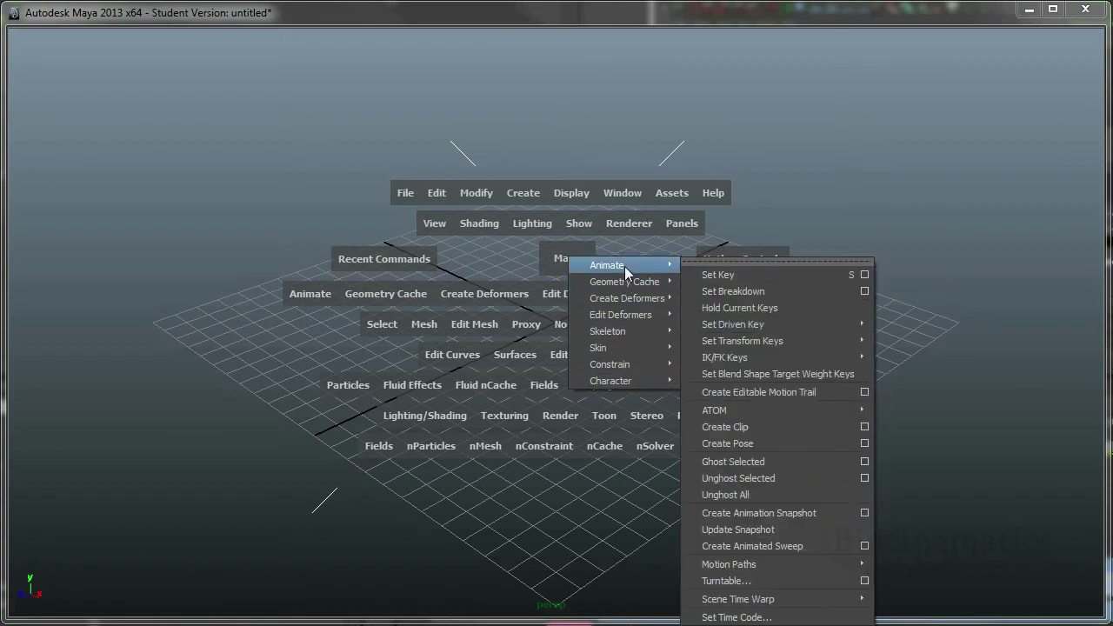
key("space")
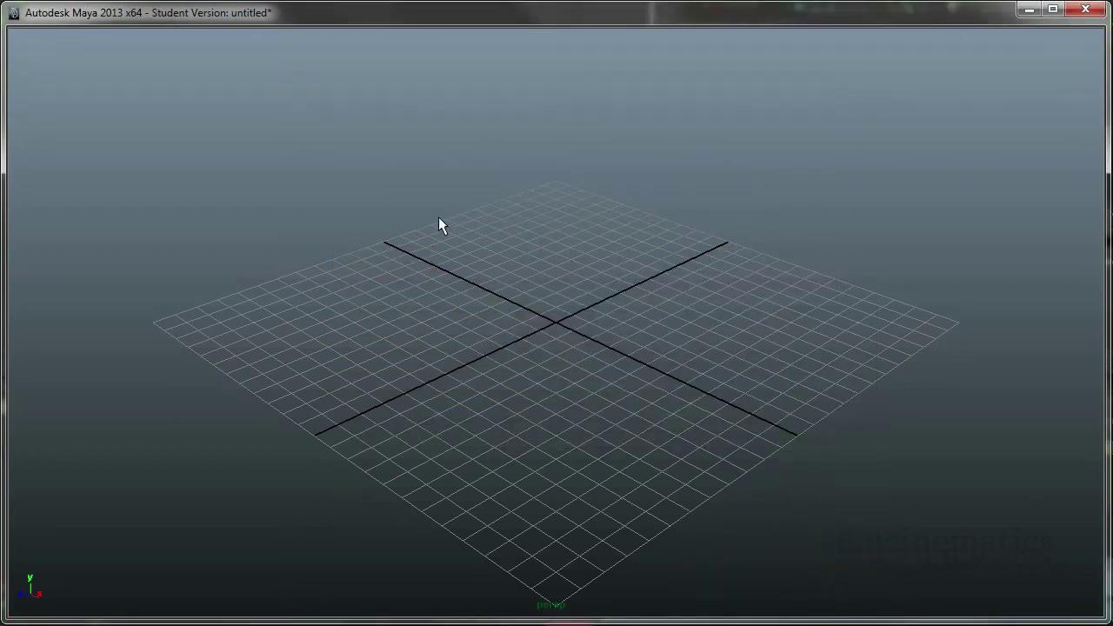
Restore the interface elements around the perspective view and switch the menu set to Dynamics.
key("ctrl+space")
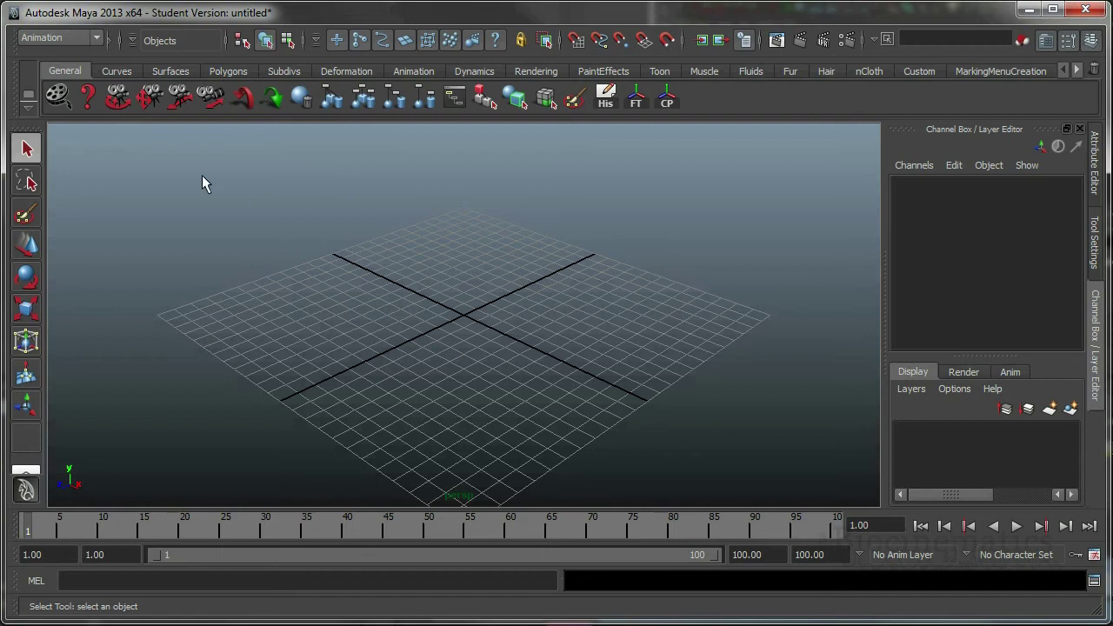
left_click(95, 38)
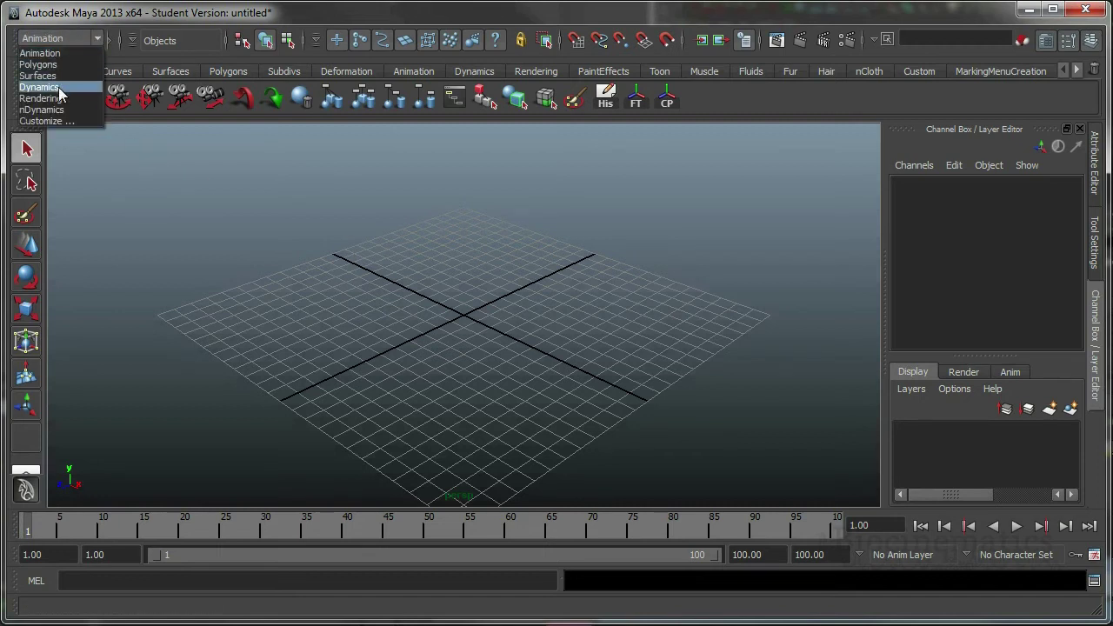
left_click(39, 87)
left_click(66, 41)
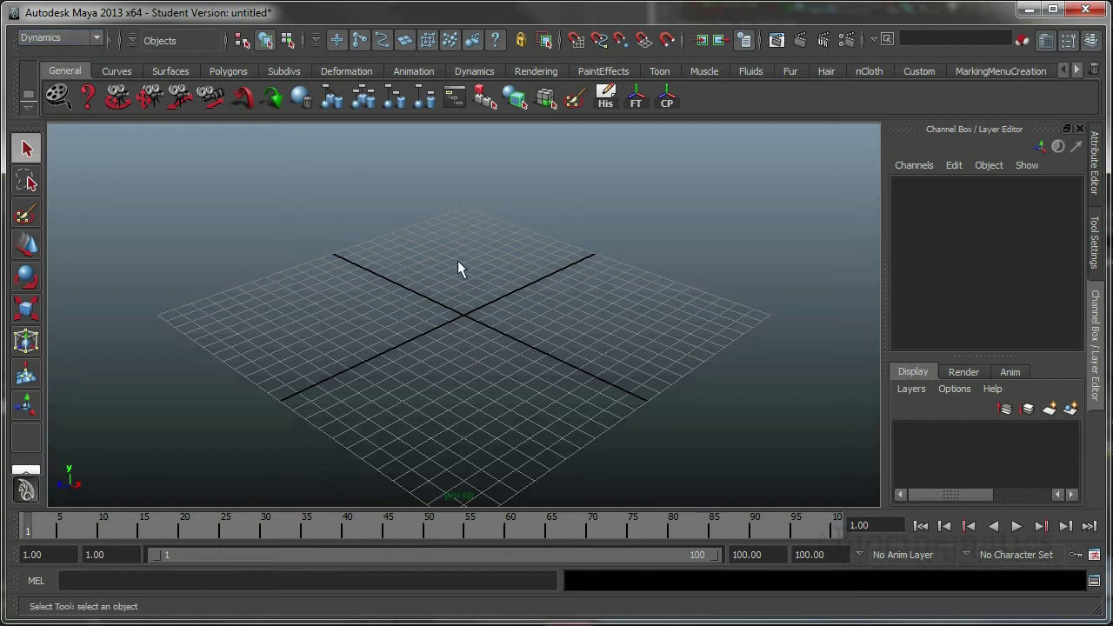
Examine the Dynamics menus in the hotbox's Maya center zone and dismiss the hotbox.
left_click(480, 266)
key("space")
left_click(494, 261)
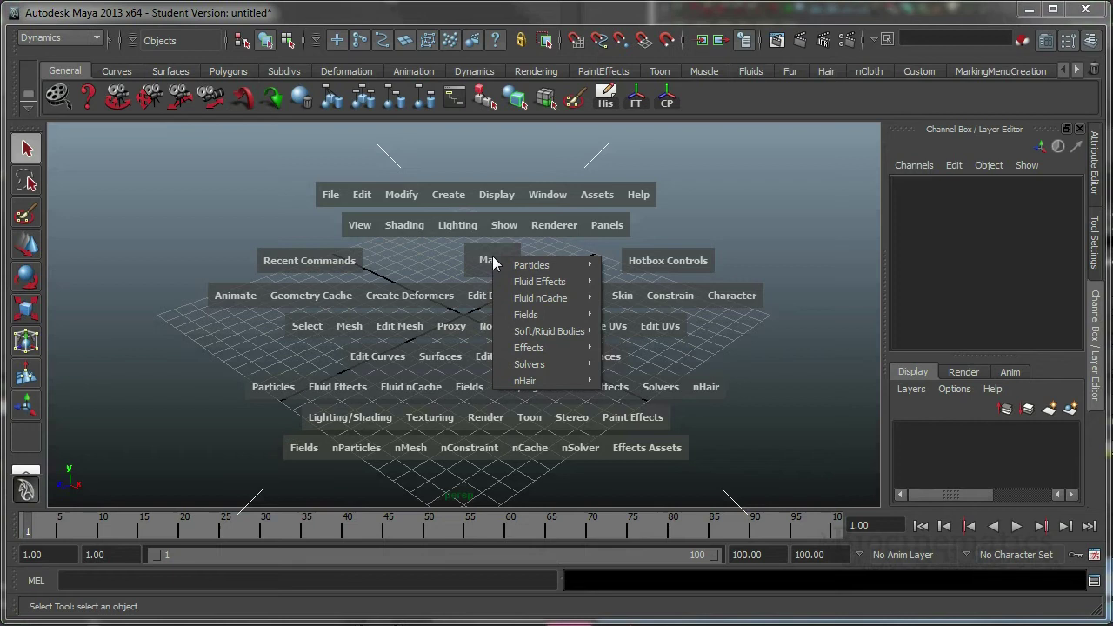
left_click_drag(530, 275, 487, 270)
left_click_drag(654, 261, 798, 439)
key("space")
right_click_drag(520, 248, 534, 260)
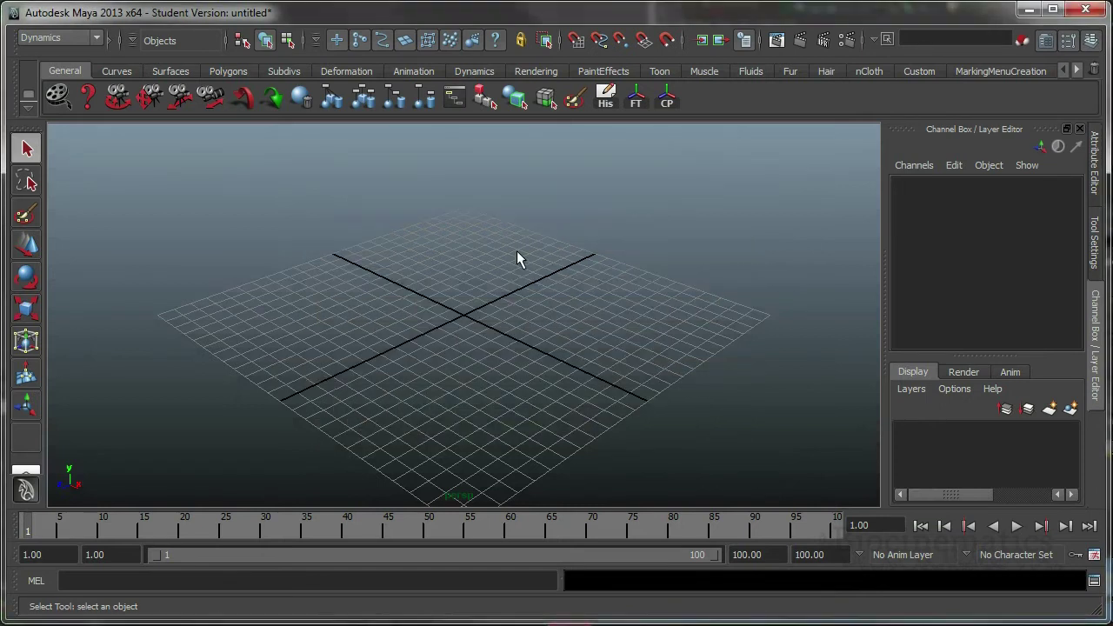
Toggle the interface elements between hidden and shown around the perspective view.
key("ctrl+space")
key("ctrl+space")
key("ctrl+space")
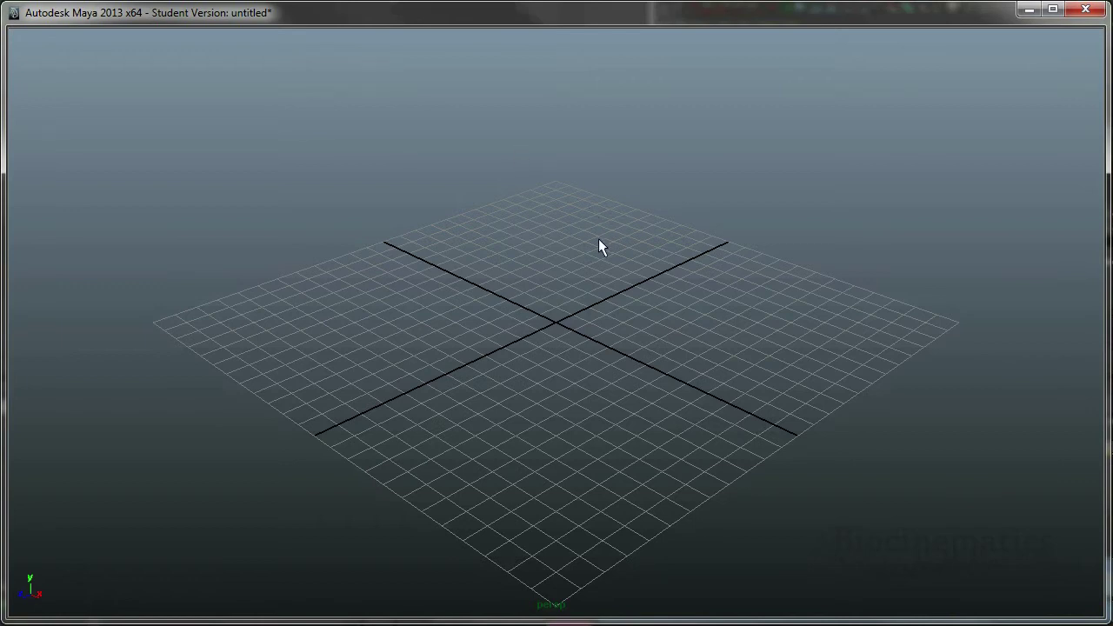
key("ctrl+space")
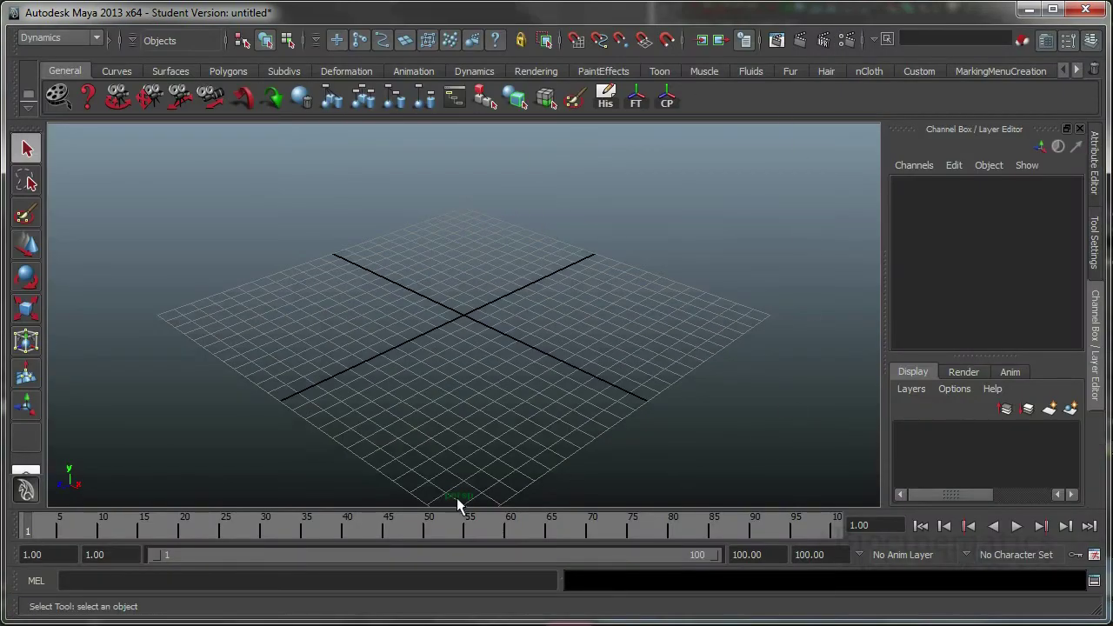
Show all UI elements using the Display options in the hotbox.
key("space")
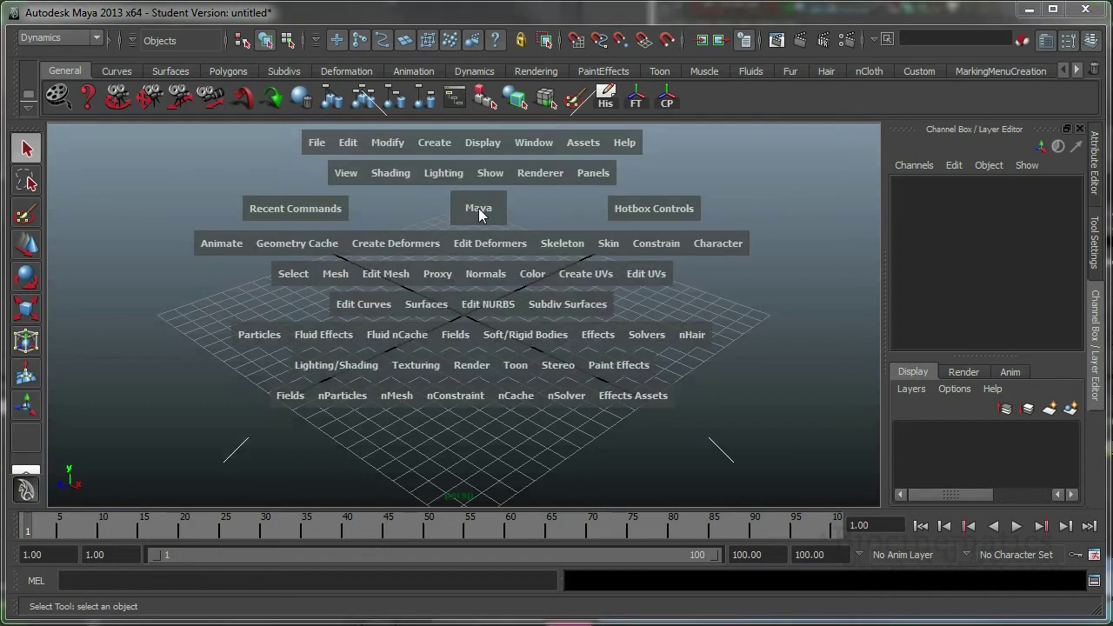
left_click(483, 143)
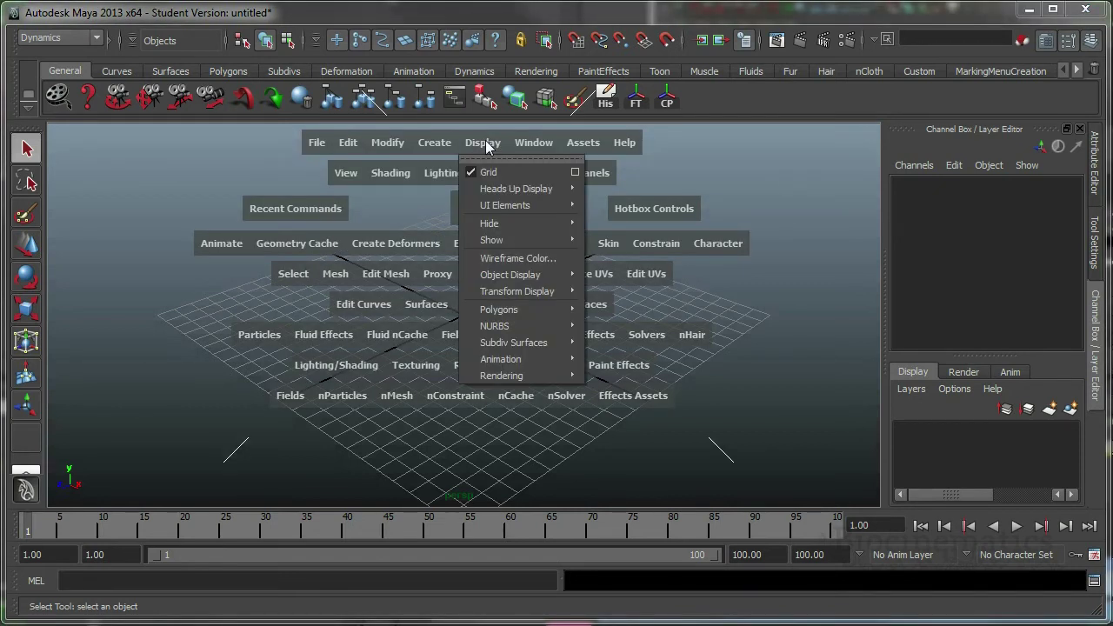
mouse_move(522, 205)
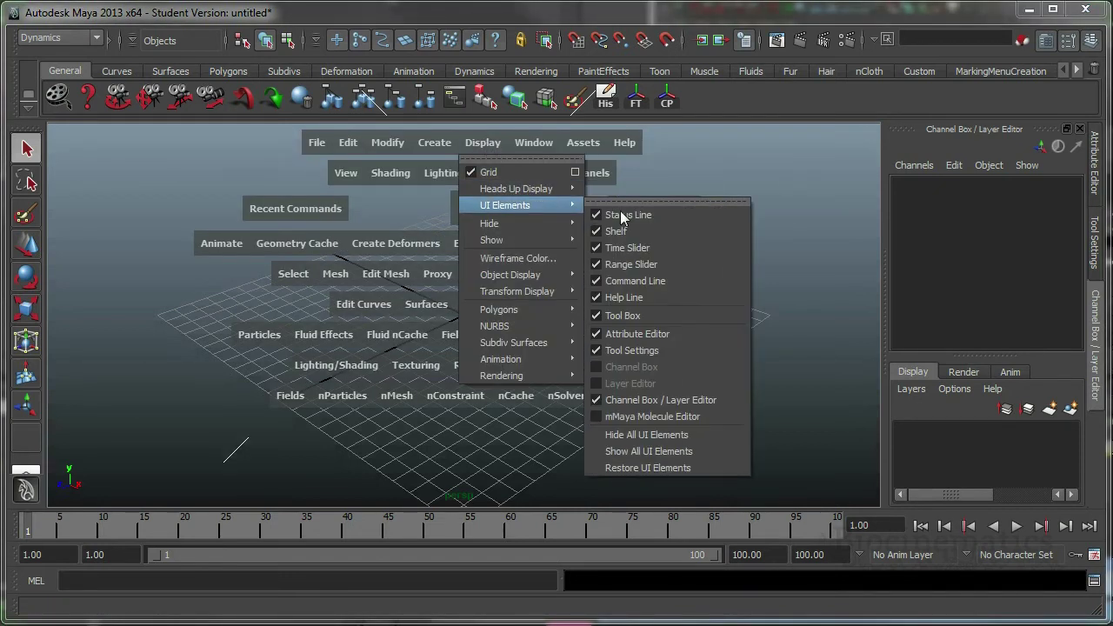
left_click(643, 454)
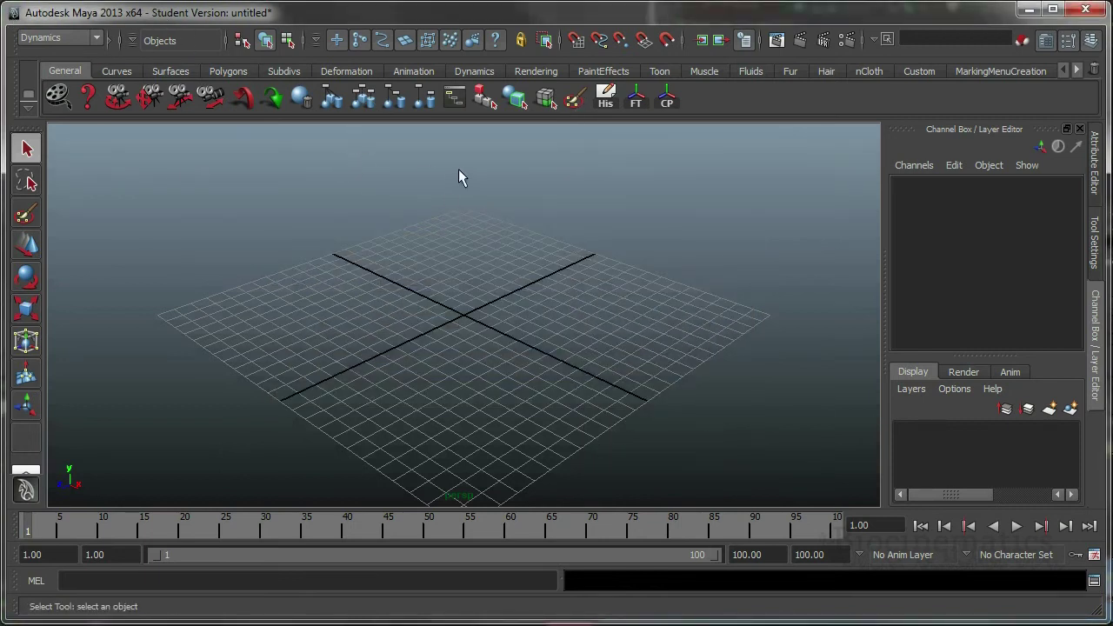
Turn on the main menubar and the pane menubars through the Window Options of the Hotbox Controls.
key("space")
left_click_drag(644, 189, 794, 341)
key("space")
mouse_move(685, 240)
left_mouse_down()
mouse_move(751, 390)
mouse_move(810, 405)
left_mouse_up()
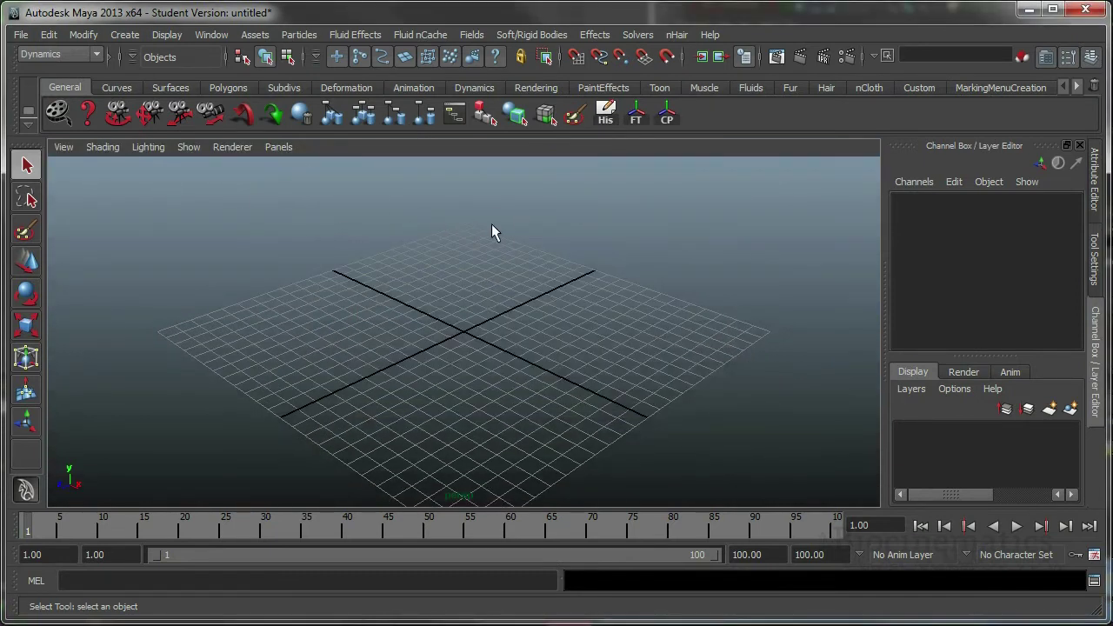
Hide all interface elements, the main menubar and the pane menubars to leave only the perspective view.
key("space")
key("ctrl+space")
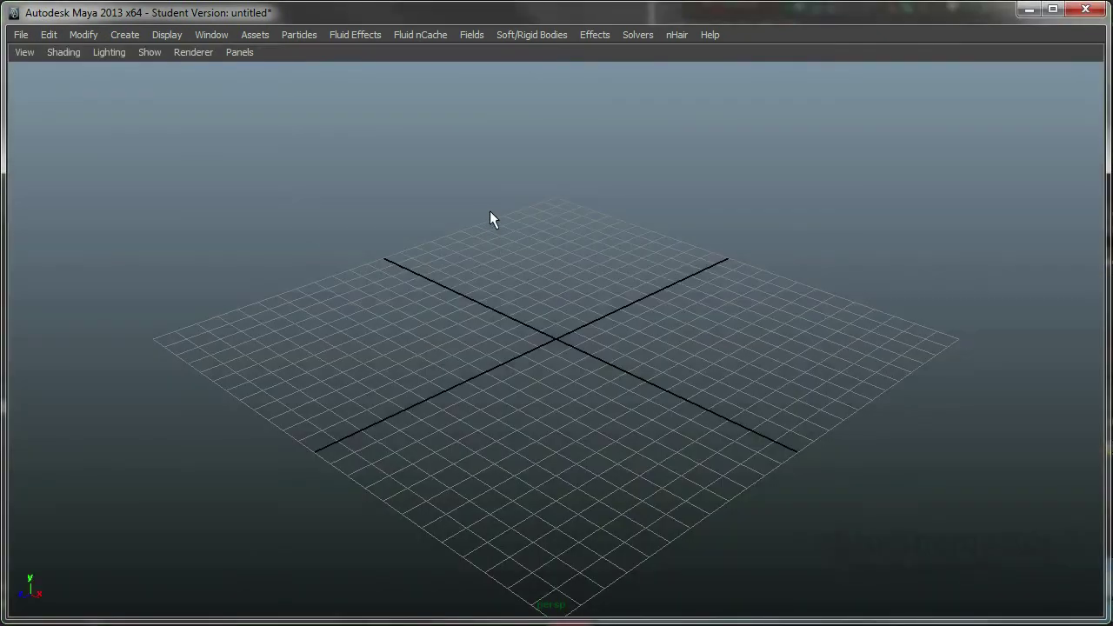
key("ctrl+m")
key("shift+m")
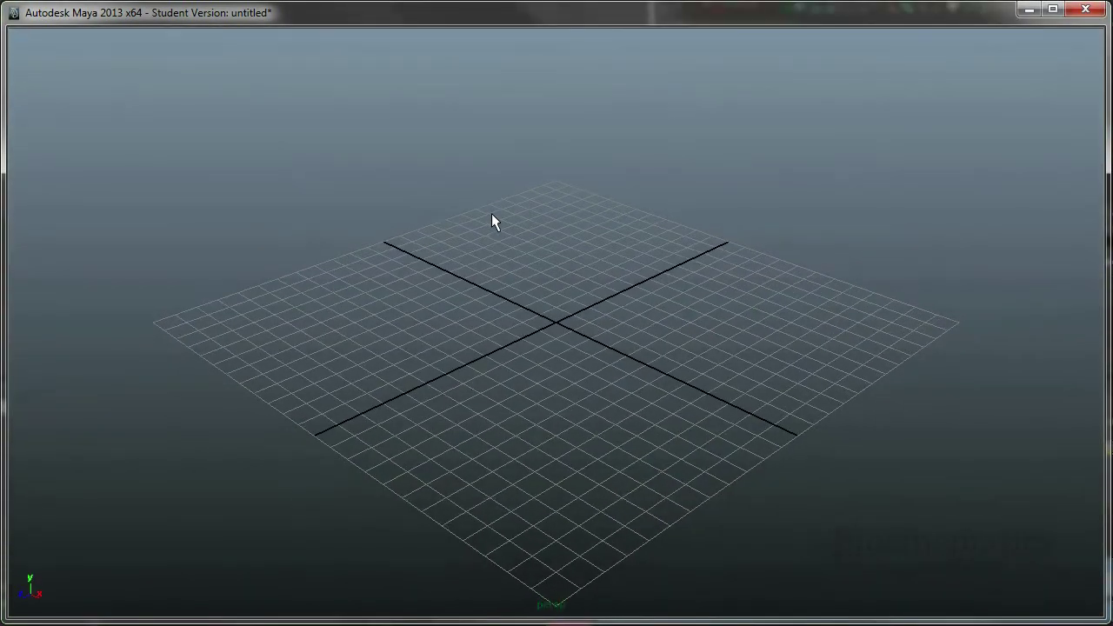
Examine the marking menus in the hotbox's center, north, east, south and west zones.
key("space")
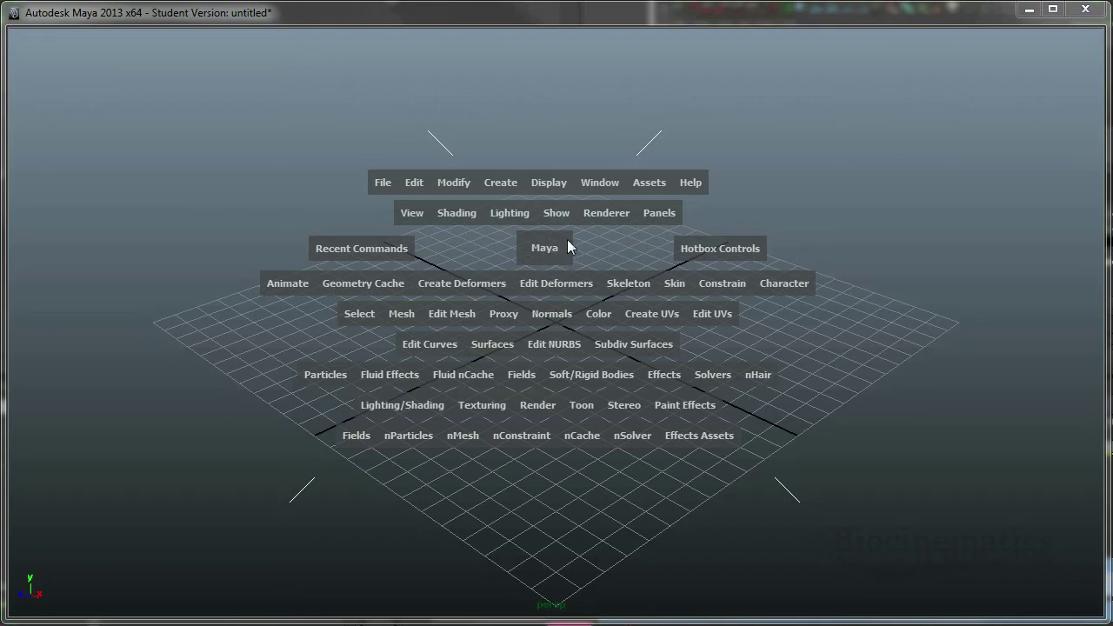
left_click(544, 252)
left_click(552, 99)
left_click(990, 308)
left_click(553, 518)
left_click(166, 302)
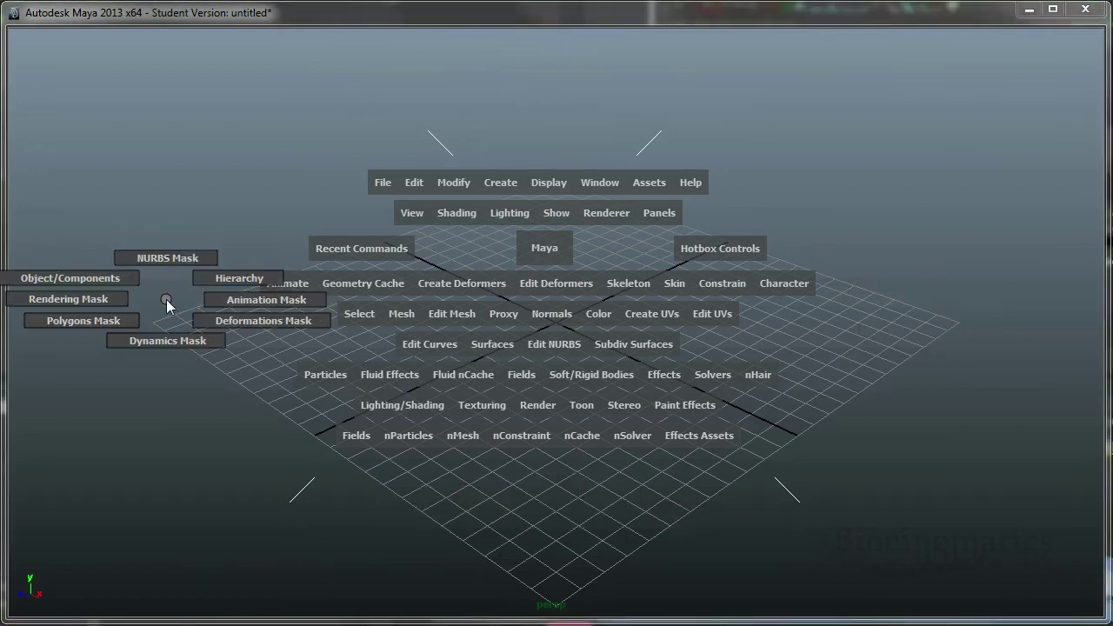
Switch the view through perspective, top, side and front using the hotbox's center marking menu.
left_click(546, 253)
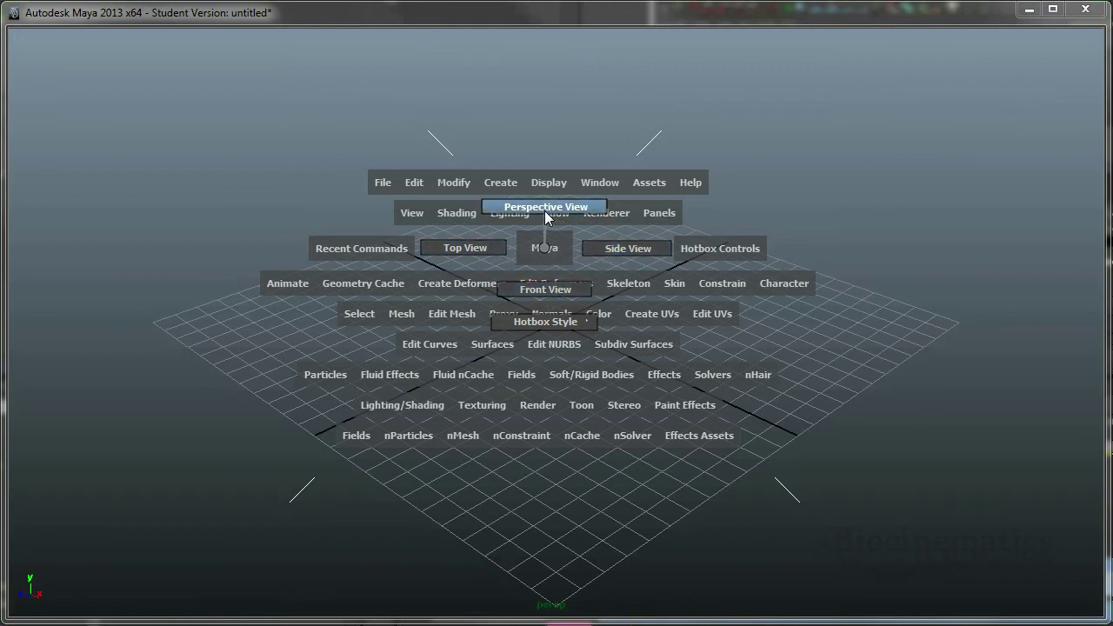
left_click(540, 215)
key("space")
left_click(504, 256)
key("space")
left_click_drag(603, 265, 679, 265)
key("space")
left_click_drag(574, 256, 573, 289)
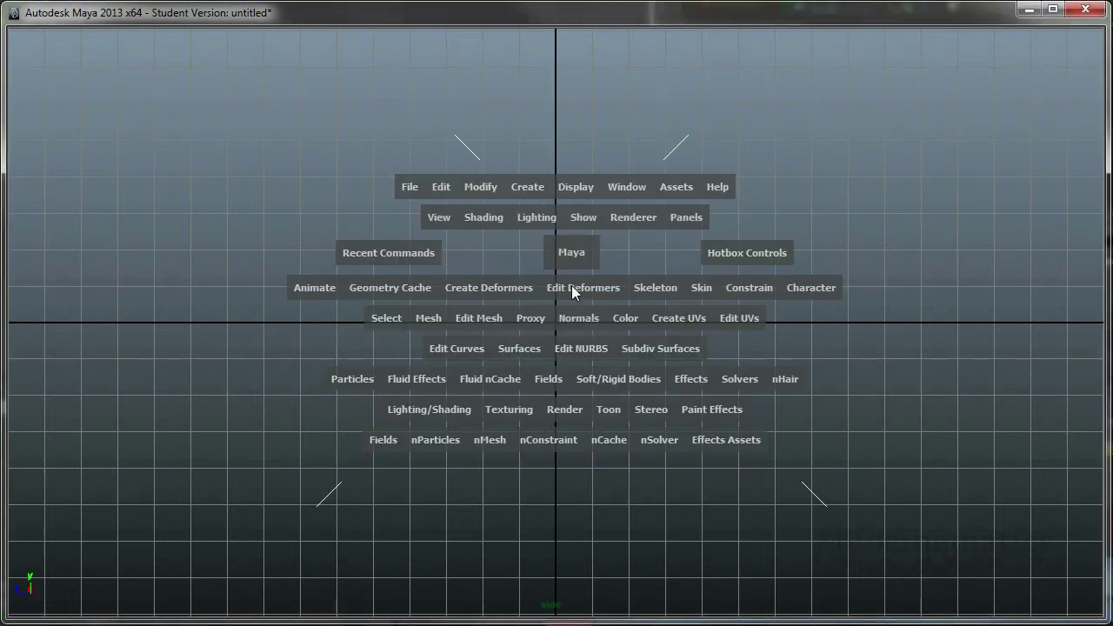
Toggle between the four-view layout and a single full-window view, and switch back to the perspective view.
key("space")
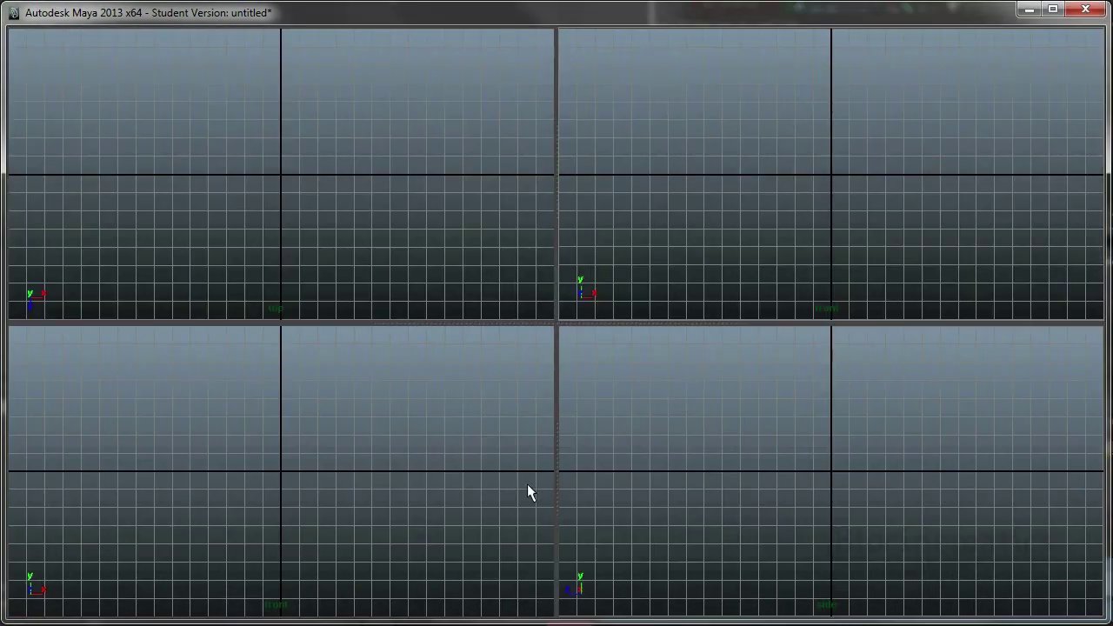
key("space")
key("space")
key("ctrl+space")
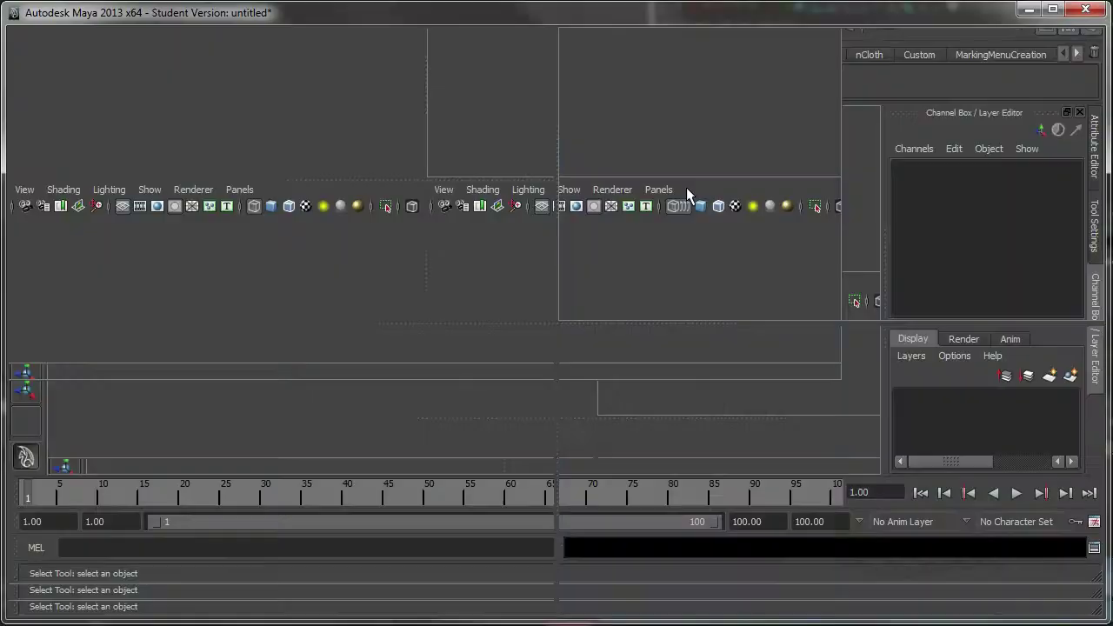
key("ctrl+space")
key("space")
key("space")
key("space")
key("space")
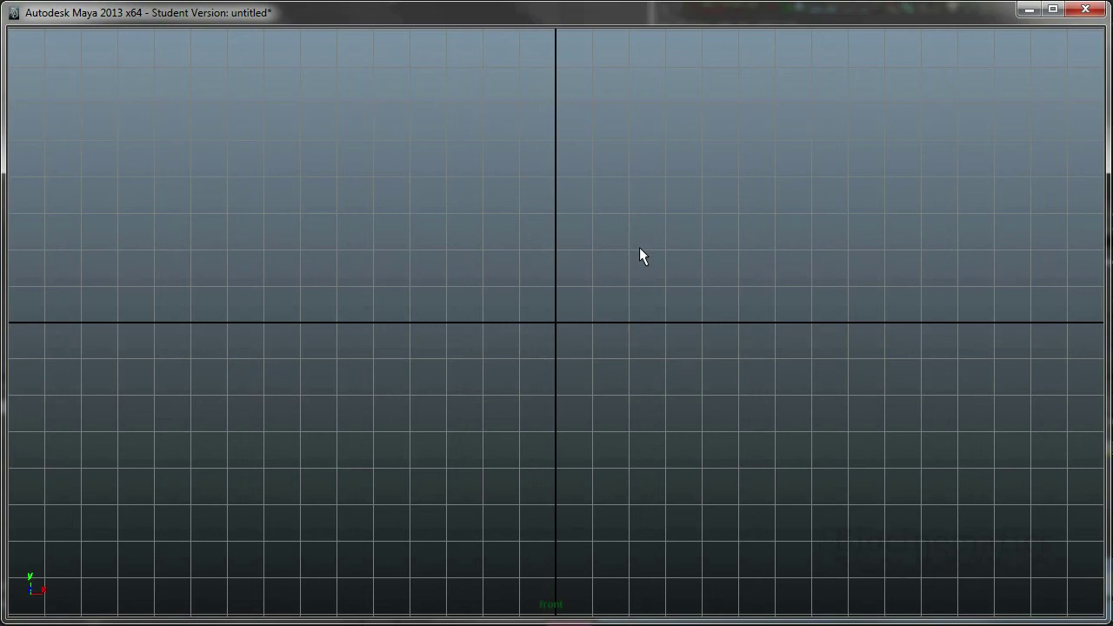
key("space")
left_click_drag(577, 259, 579, 233)
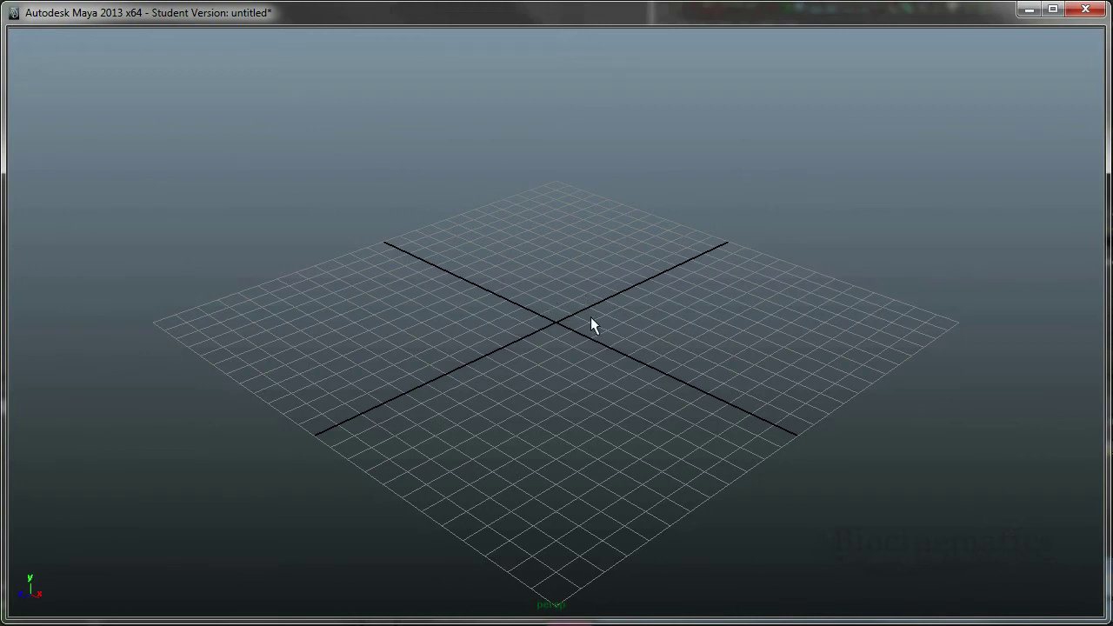
Switch to the combined Hypershade and perspective layout using the hotbox's north zone.
key("space")
left_click_drag(583, 170, 590, 133)
key("space")
key("space")
left_click_drag(592, 68, 688, 65)
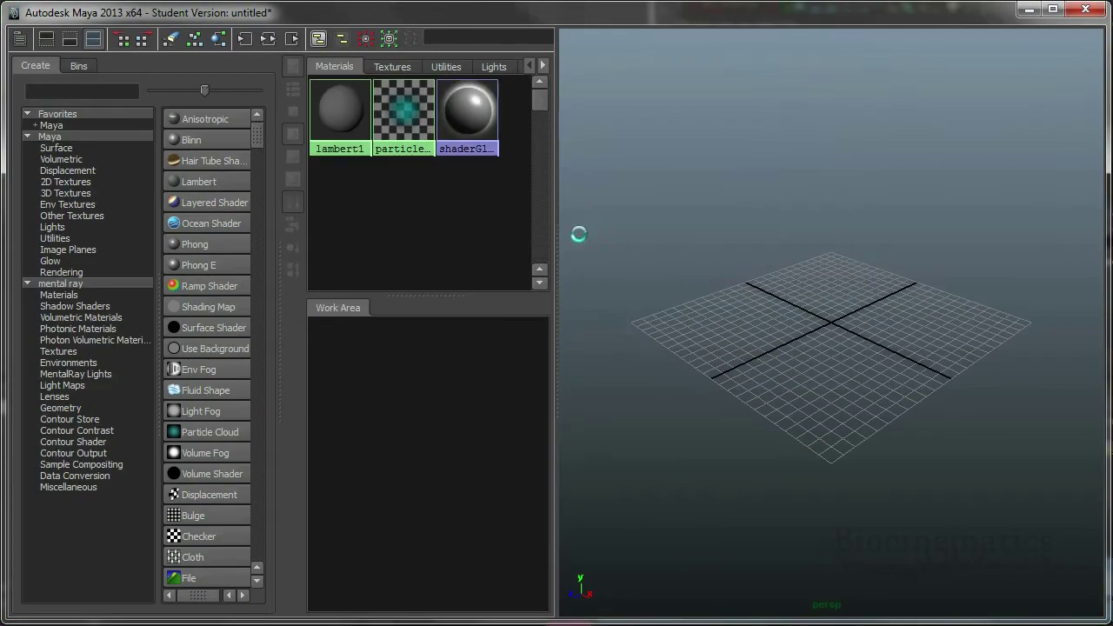
Return to the single perspective layout using the hotbox's north zone.
key("space")
key("space")
left_click_drag(490, 235, 490, 127)
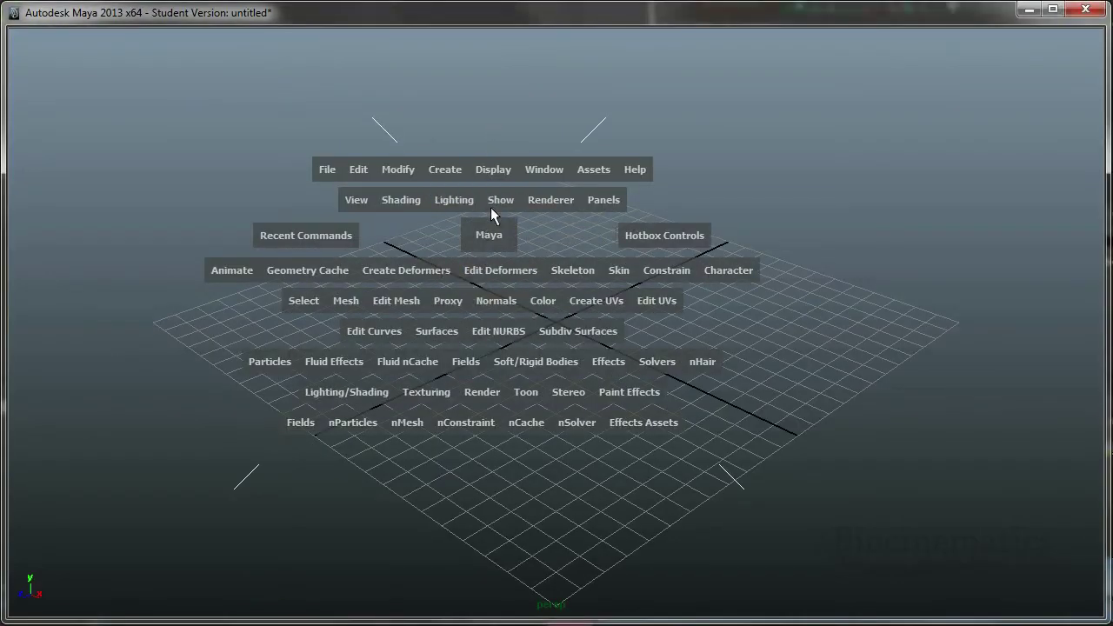
Turn on the Help Line using the marking menu in the hotbox's east zone.
key("space")
left_click_drag(502, 81, 505, 214)
mouse_move(828, 243)
left_mouse_down()
mouse_move(837, 235)
mouse_move(804, 211)
mouse_move(793, 267)
mouse_move(835, 284)
mouse_move(872, 217)
mouse_move(774, 258)
mouse_move(828, 242)
mouse_move(796, 267)
mouse_move(814, 264)
mouse_move(826, 277)
mouse_move(810, 203)
mouse_move(828, 248)
left_mouse_up()
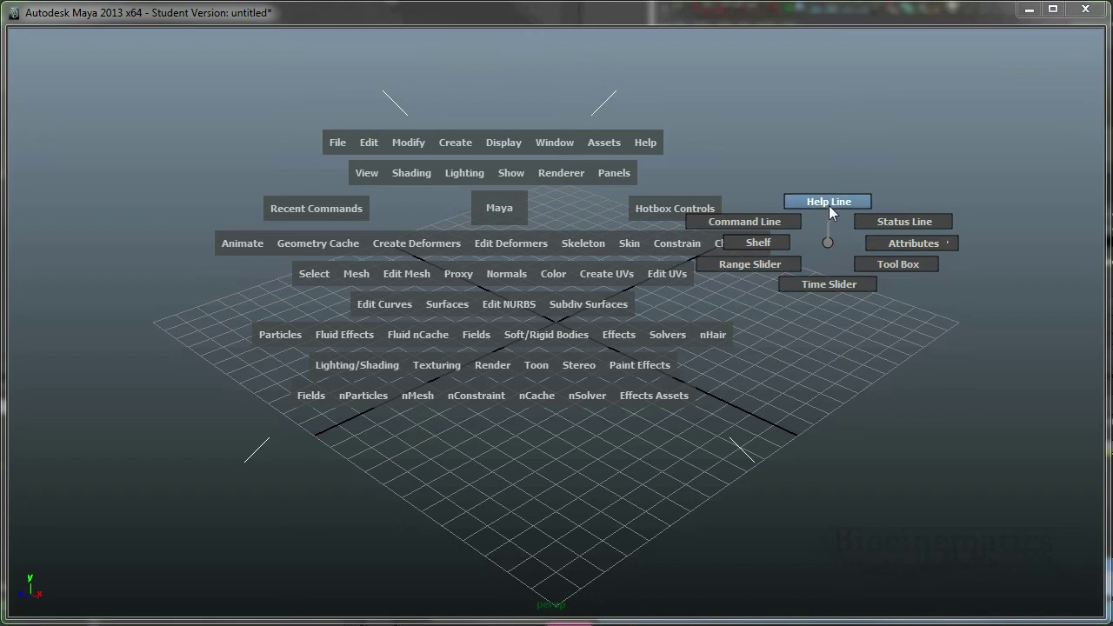
left_click(829, 205)
key("space")
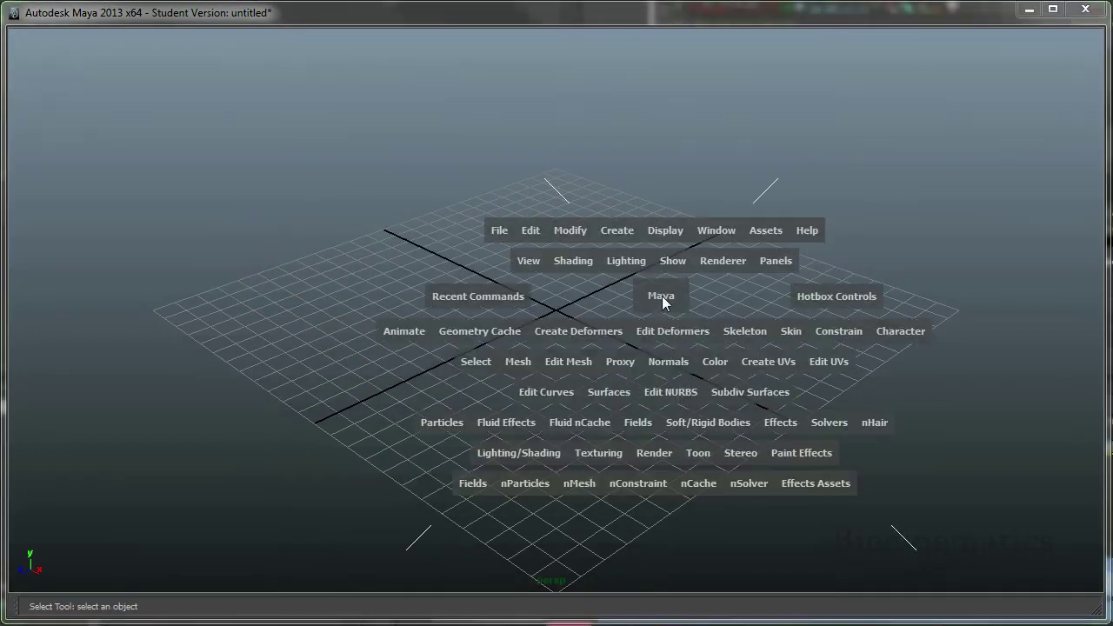
left_click(958, 253)
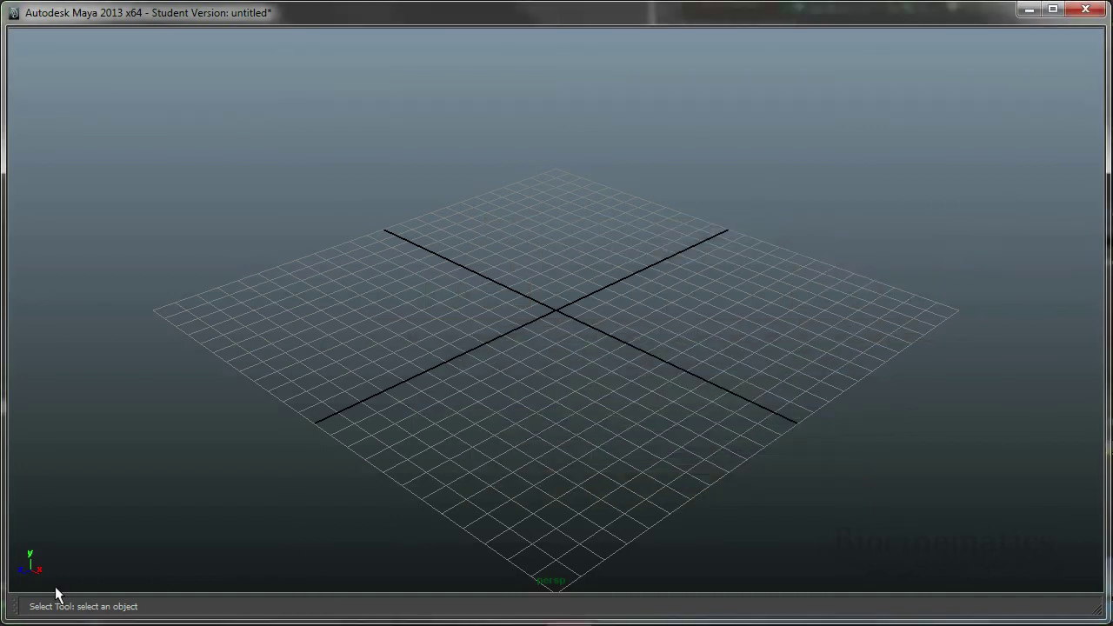
Turn on the Status Line using the marking menu in the hotbox's east zone.
key("space")
left_click(842, 273)
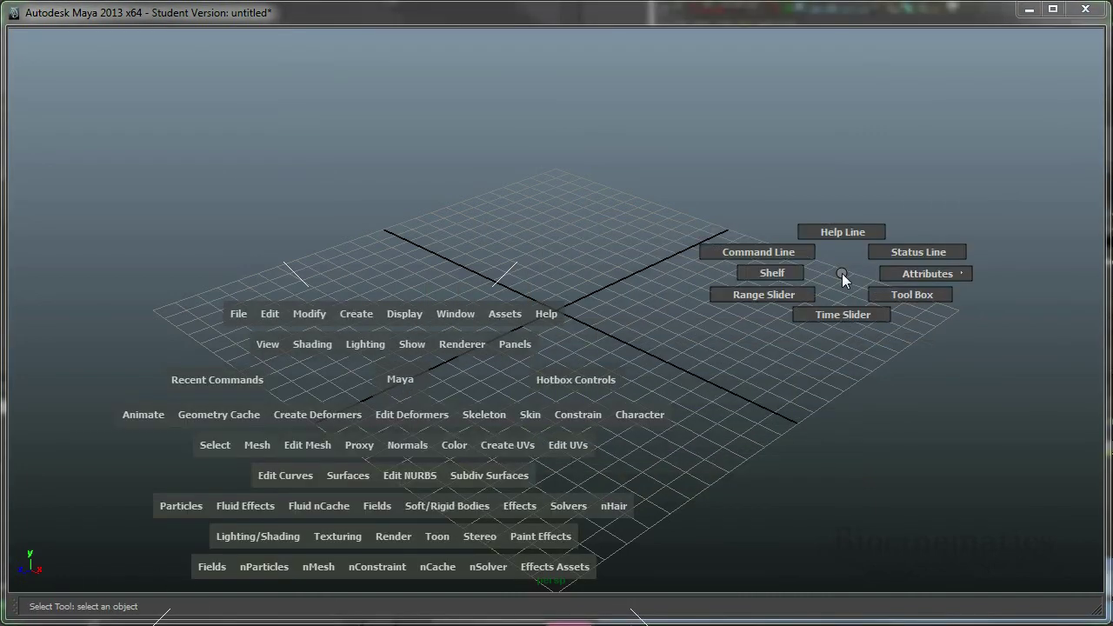
left_click_drag(842, 276, 845, 264)
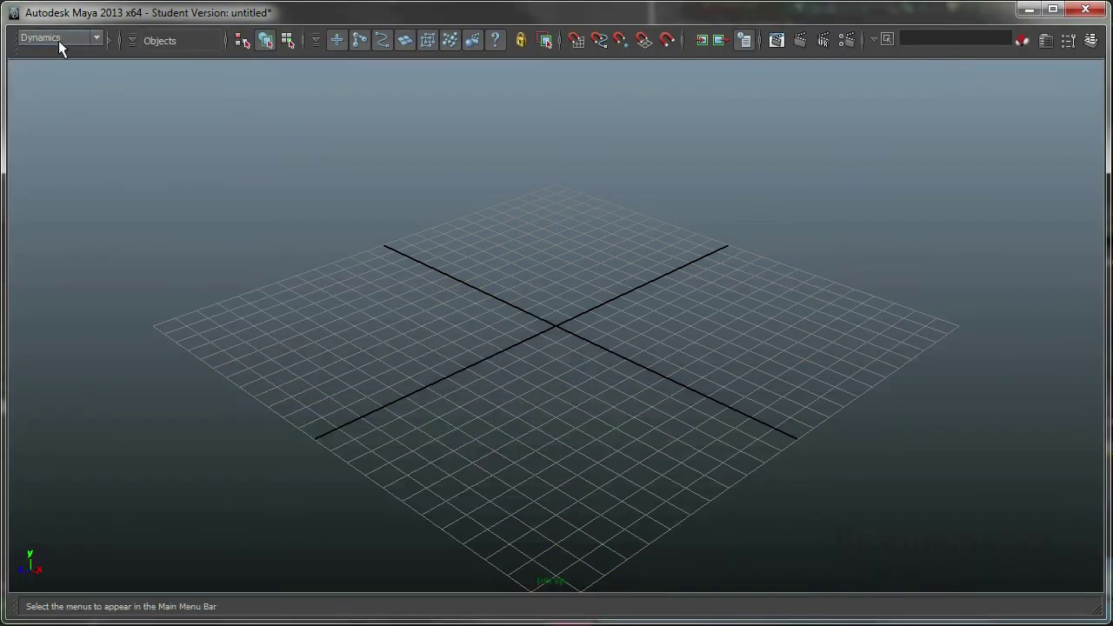
Switch the Status Line's input operation to Rename and back to Select by name.
left_click(884, 40)
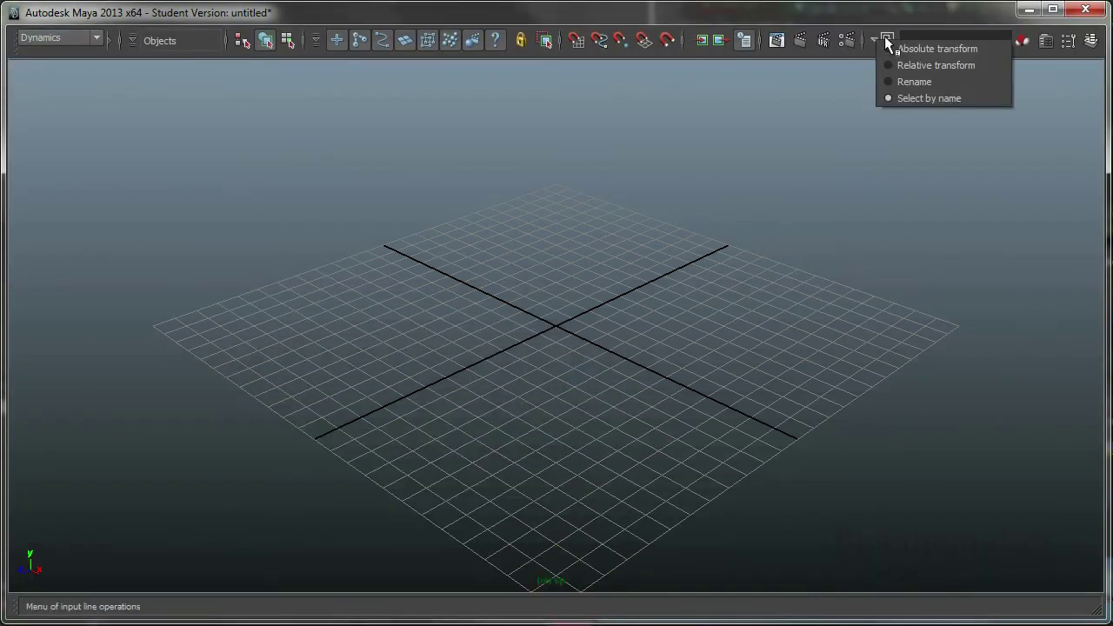
left_click(899, 98)
left_click(884, 41)
left_click(901, 81)
left_click(893, 42)
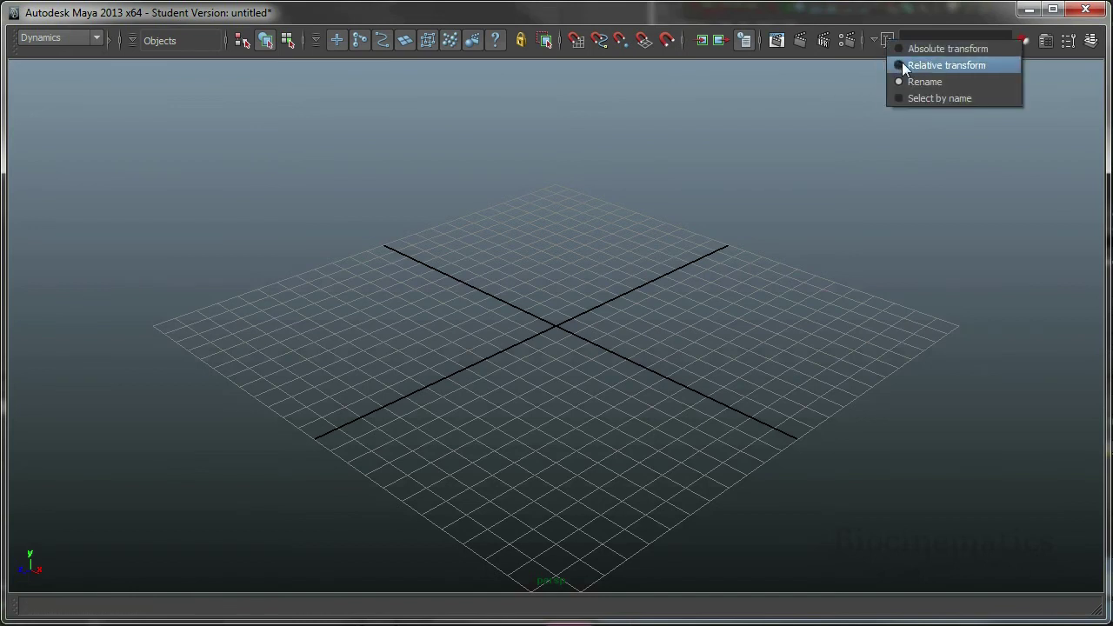
left_click(904, 97)
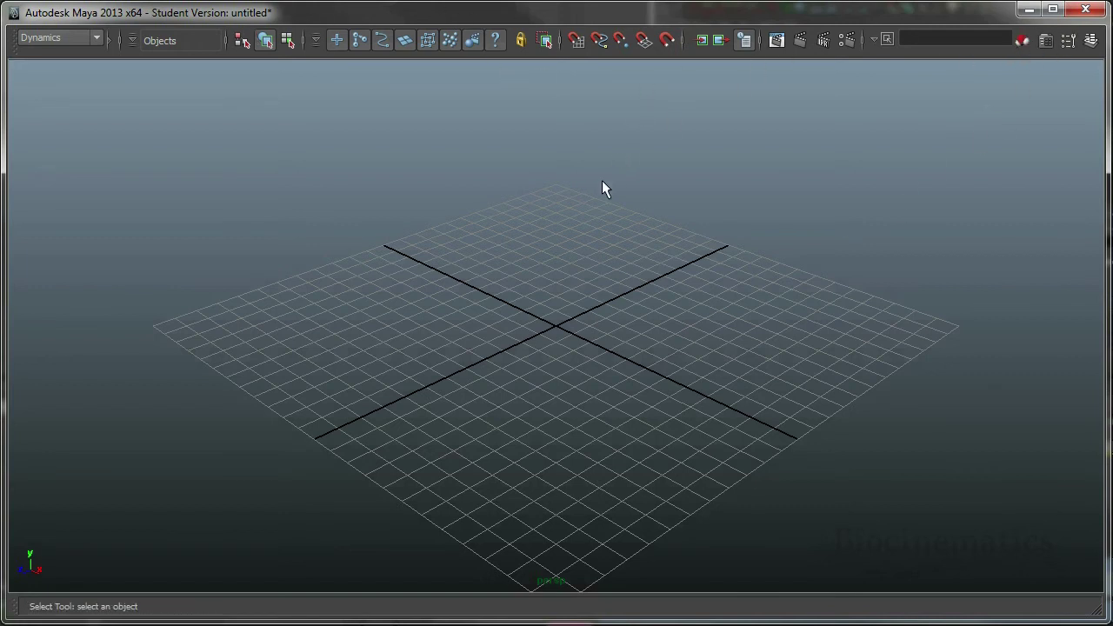
Turn on the Command Line using the marking menu in the hotbox's east zone.
key("space")
left_click_drag(870, 172, 815, 118)
left_click_drag(722, 152, 758, 165)
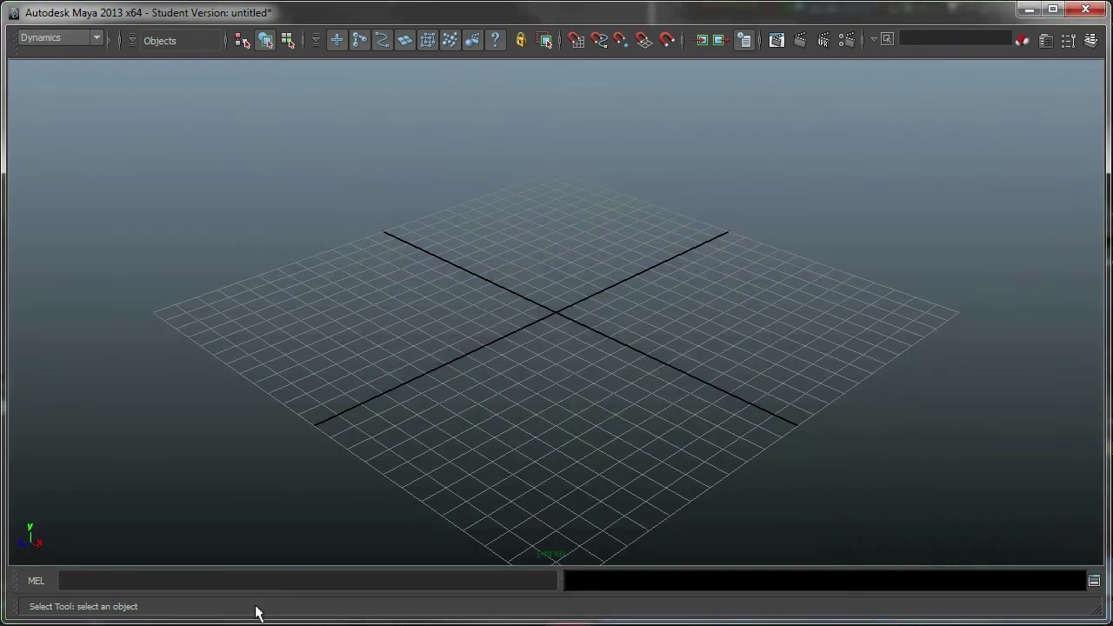
Toggle the Command Line's scripting language away from MEL and back, and open and close the Script Editor.
left_click(35, 581)
left_click(36, 580)
left_click(634, 579)
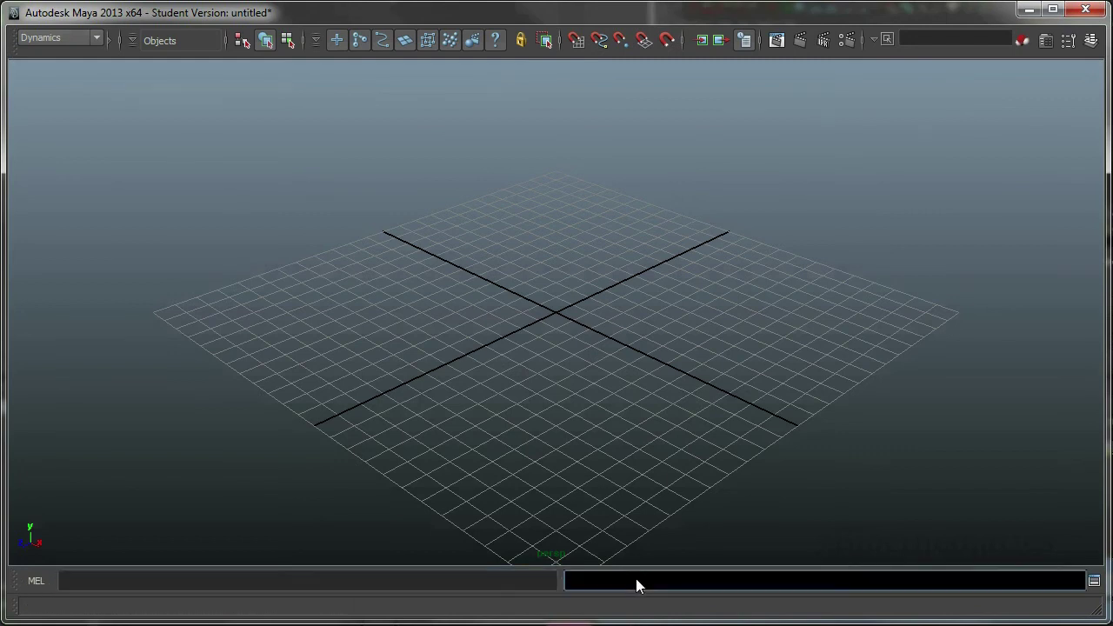
left_click(1094, 585)
left_click(977, 141)
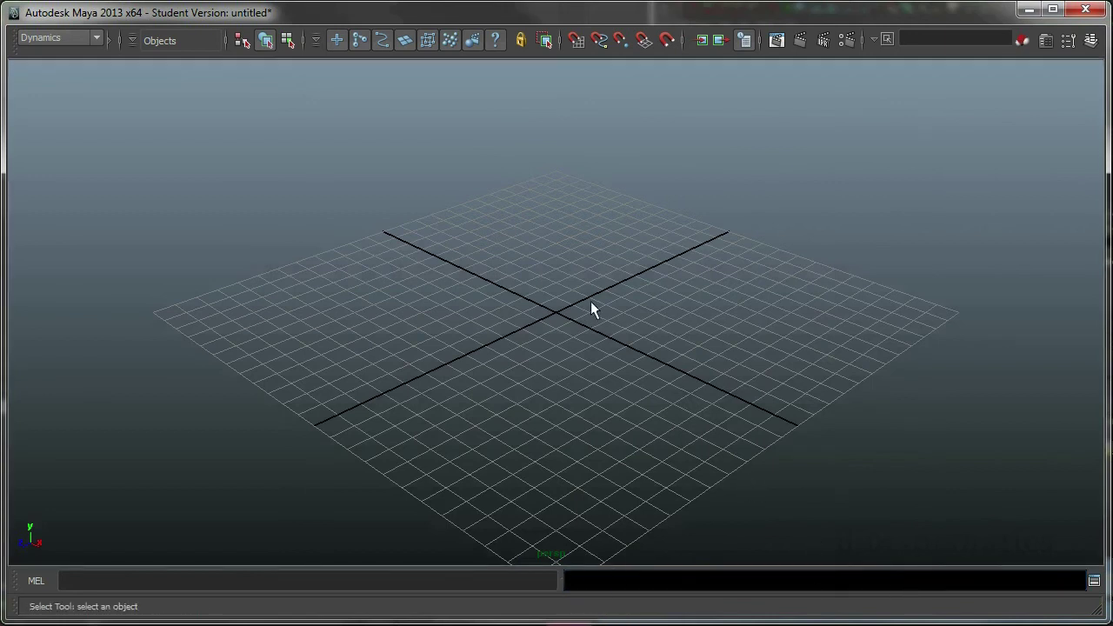
Examine the remaining interface toggles in the marking menu of the hotbox's east zone.
key("space")
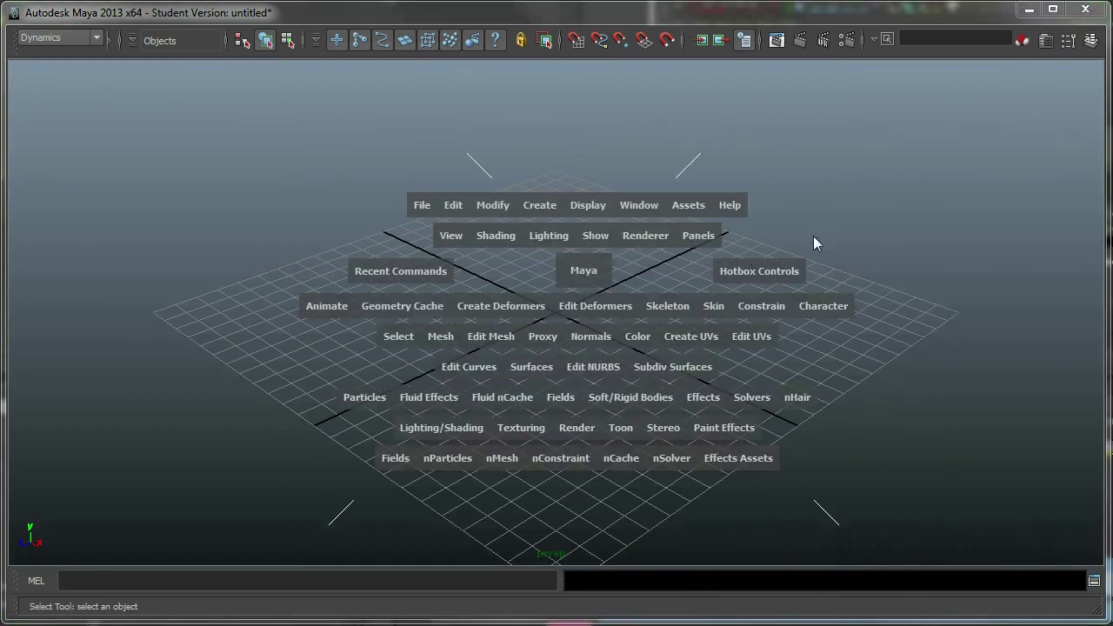
left_click(925, 232)
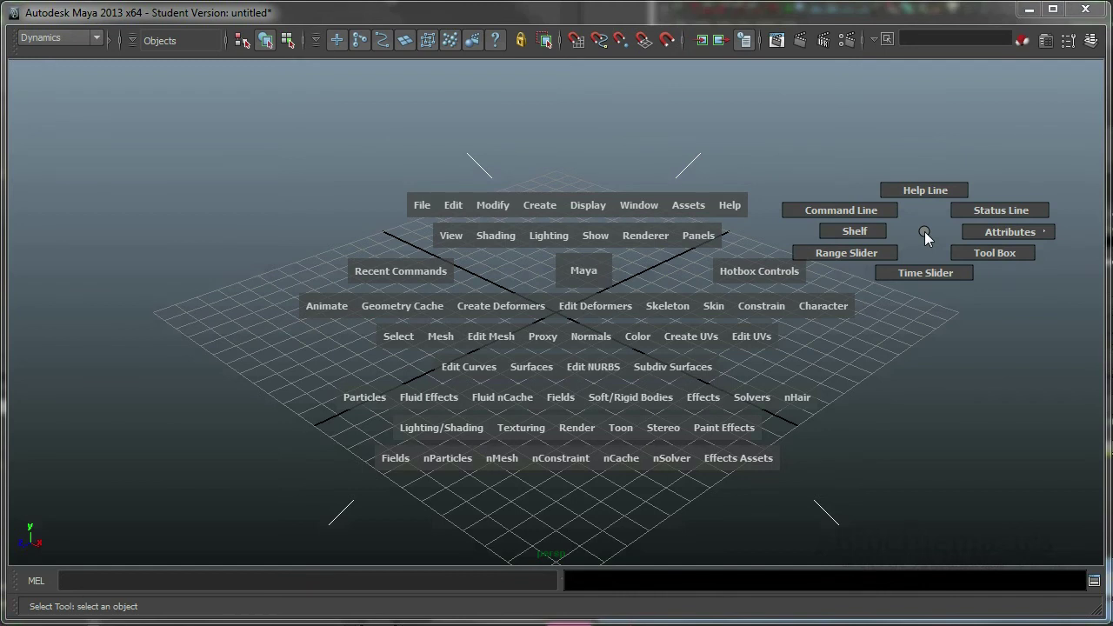
left_click_drag(926, 235, 927, 299)
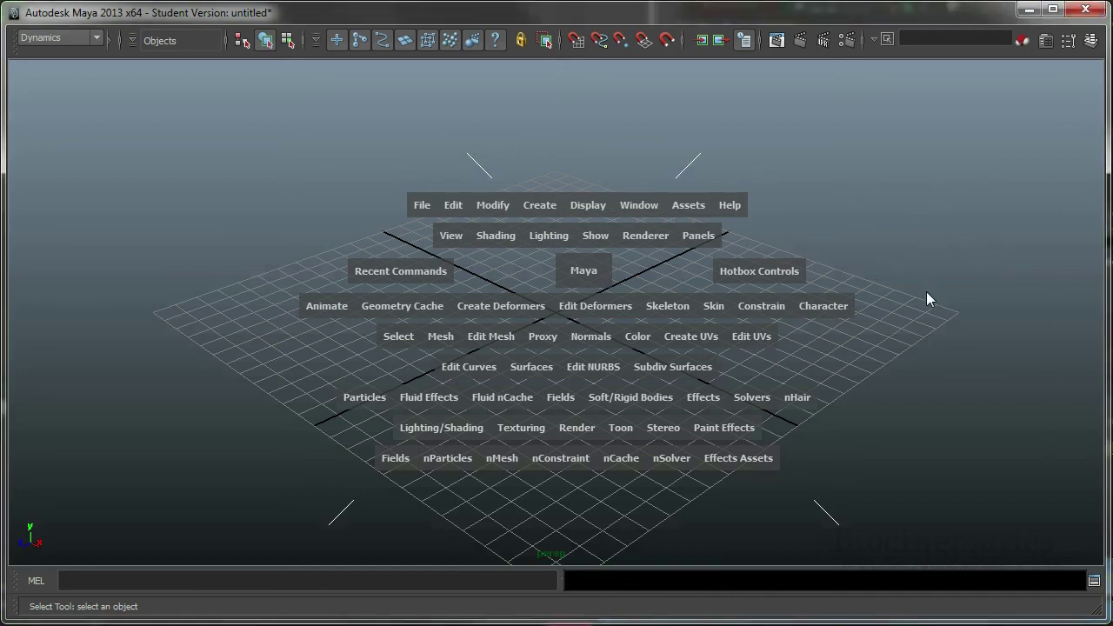
mouse_move(930, 216)
left_mouse_down()
mouse_move(862, 190)
mouse_move(930, 236)
mouse_move(931, 218)
left_mouse_up()
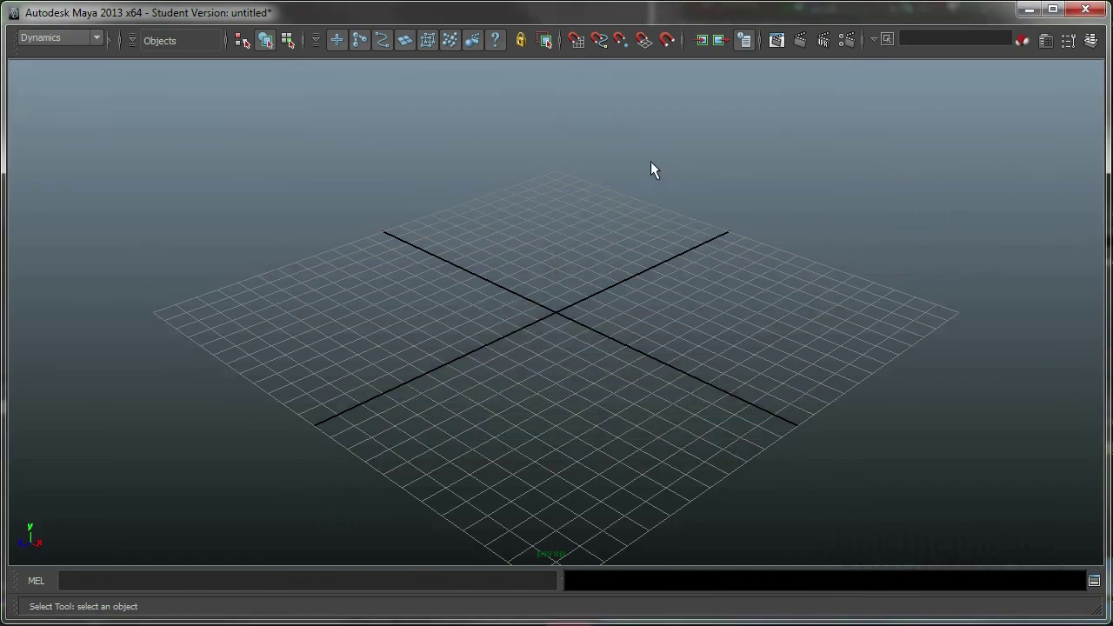
Replace the perspective view with the Graph Editor via the hotbox's south zone, and switch to a layout pairing it with Hypershade.
key("space")
left_click_drag(635, 411, 699, 410)
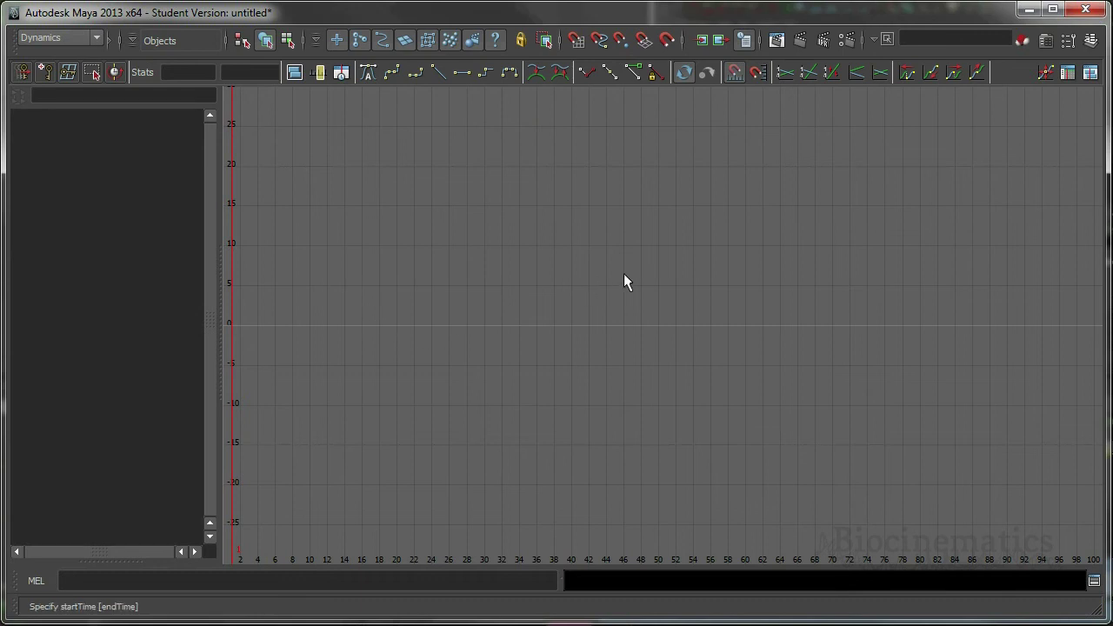
key("space")
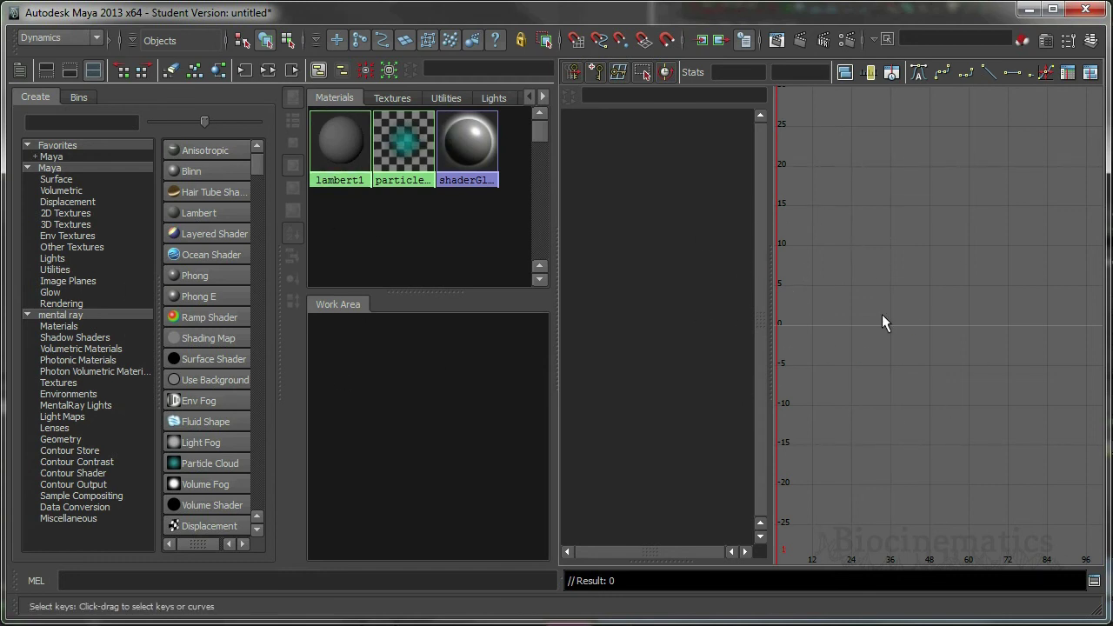
Change the Graph Editor panel to the Perspective View through the hotbox and maximize it to a single full-window view.
key("space")
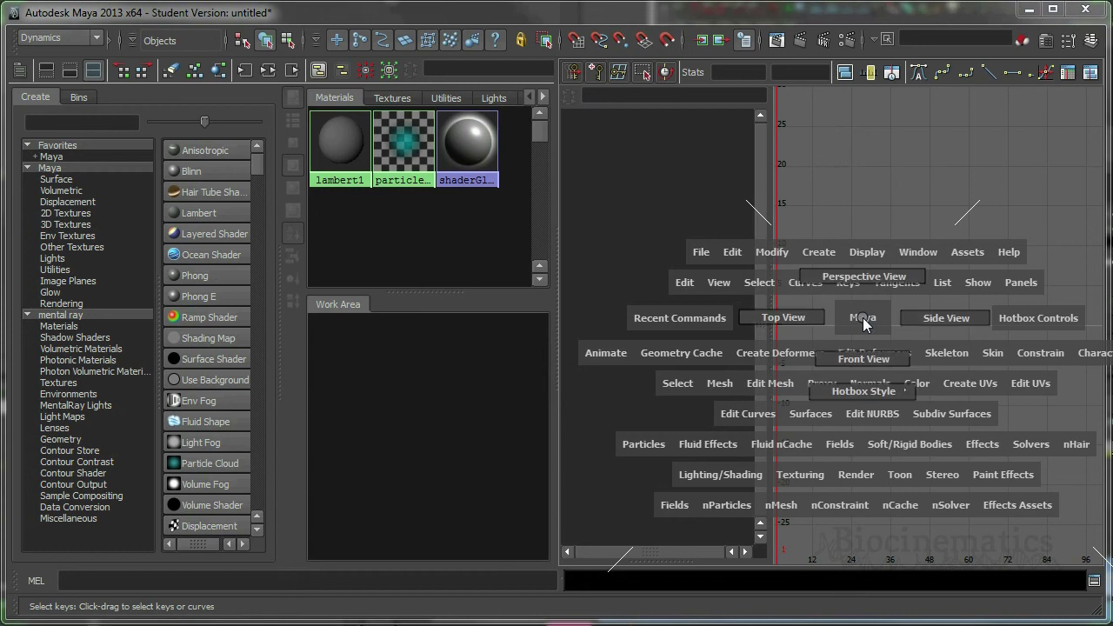
left_click(863, 283)
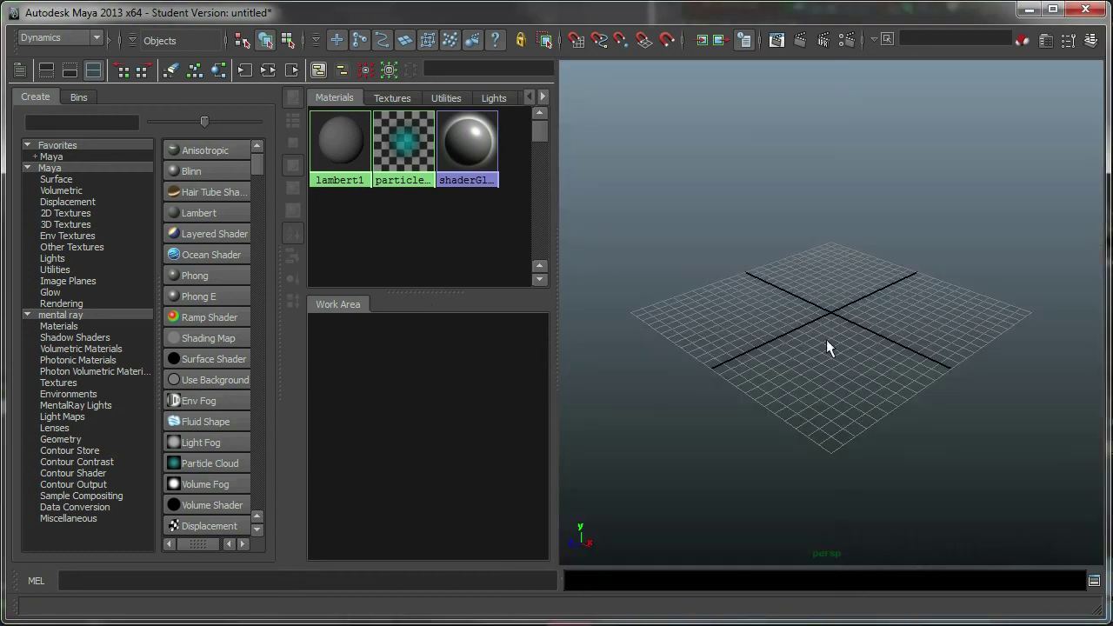
key("space")
Create a polygon plane at the centre of the grid, scale it up uniformly and deselect it.
key("space")
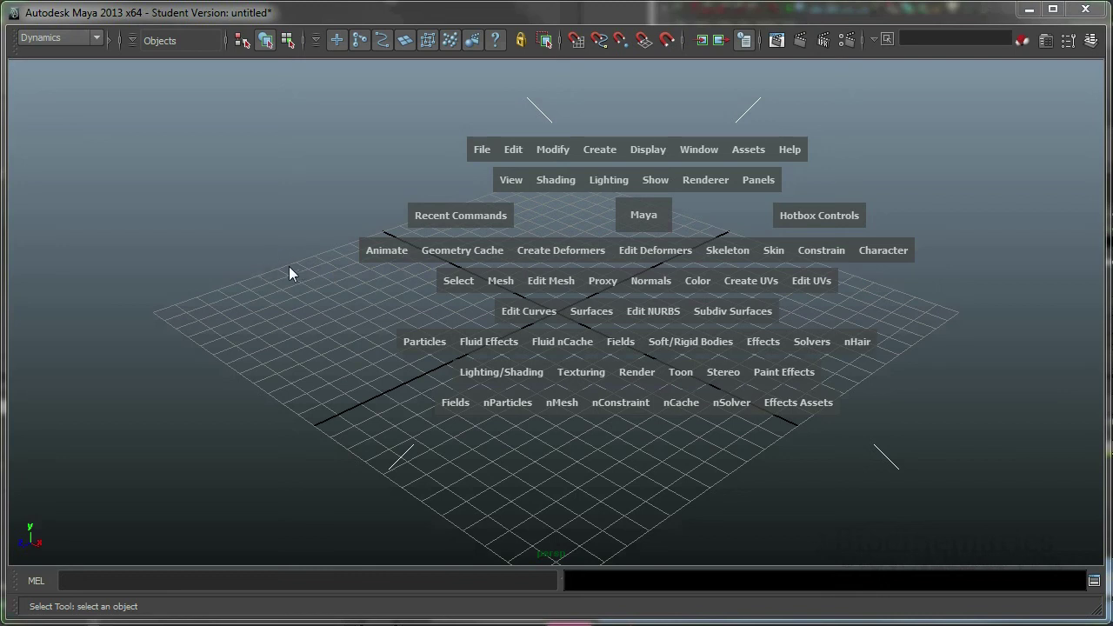
mouse_move(230, 261)
left_mouse_down()
mouse_move(183, 263)
mouse_move(189, 246)
mouse_move(262, 249)
mouse_move(229, 287)
mouse_move(231, 260)
left_mouse_up()
right_click_drag(615, 308, 524, 273, "shift")
key("r")
left_click_drag(561, 315, 638, 288)
left_click(638, 308)
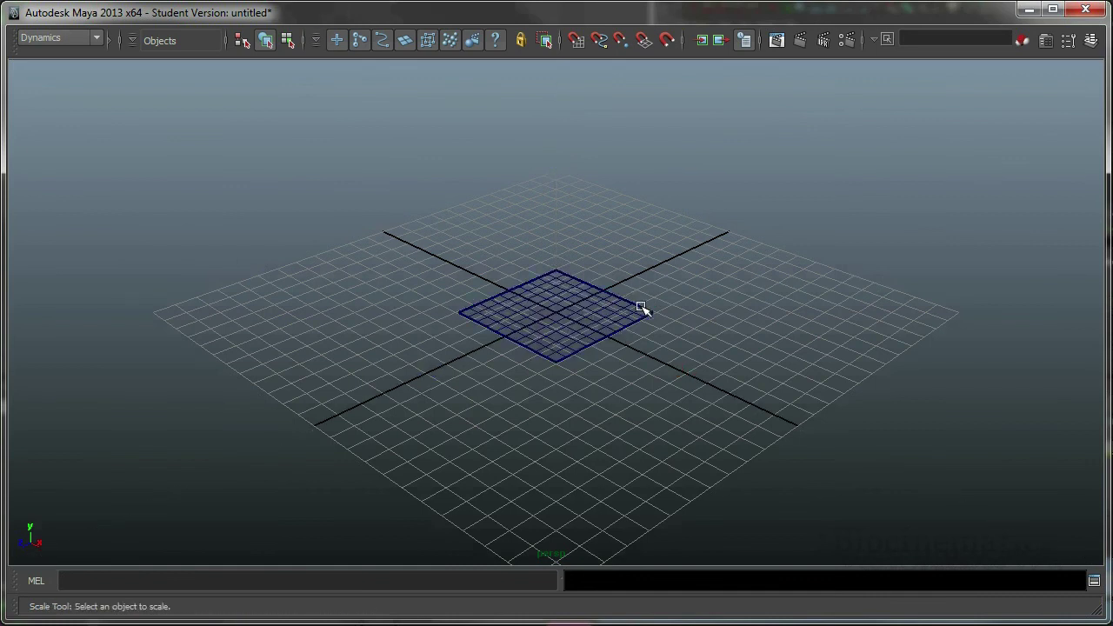
Draw a winding six-point CV curve across the polygon plane using the CV Curve Tool from the hotbox.
key("space")
left_click_drag(416, 189, 426, 335)
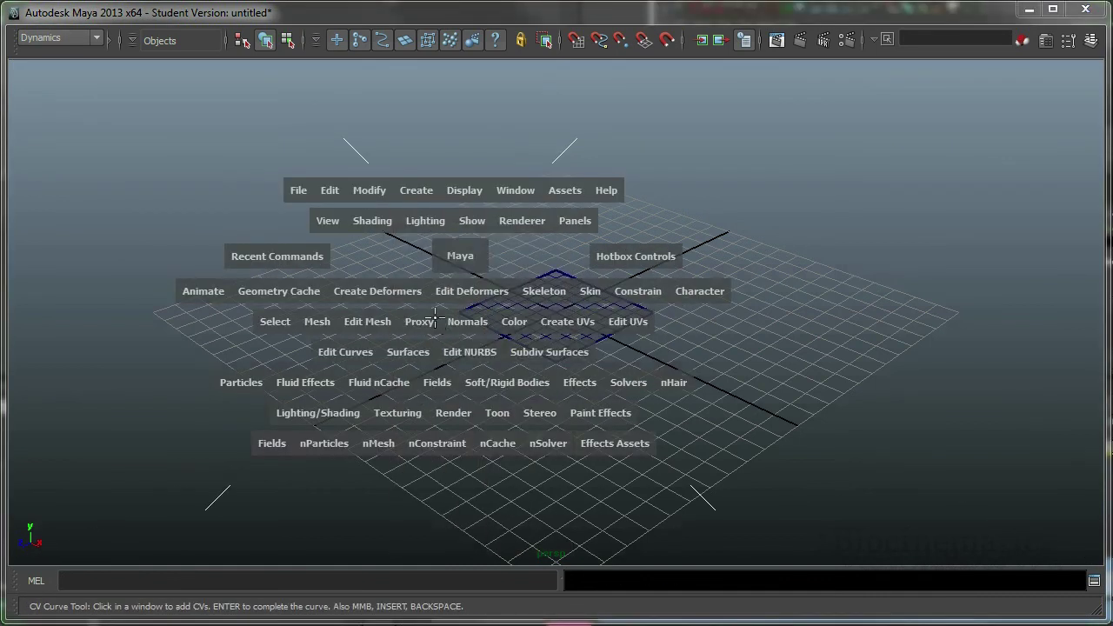
left_click(404, 269)
left_click(624, 264)
left_click(567, 311)
left_click(574, 389)
left_click(674, 415)
left_click(748, 410)
key("Return")
key("r")
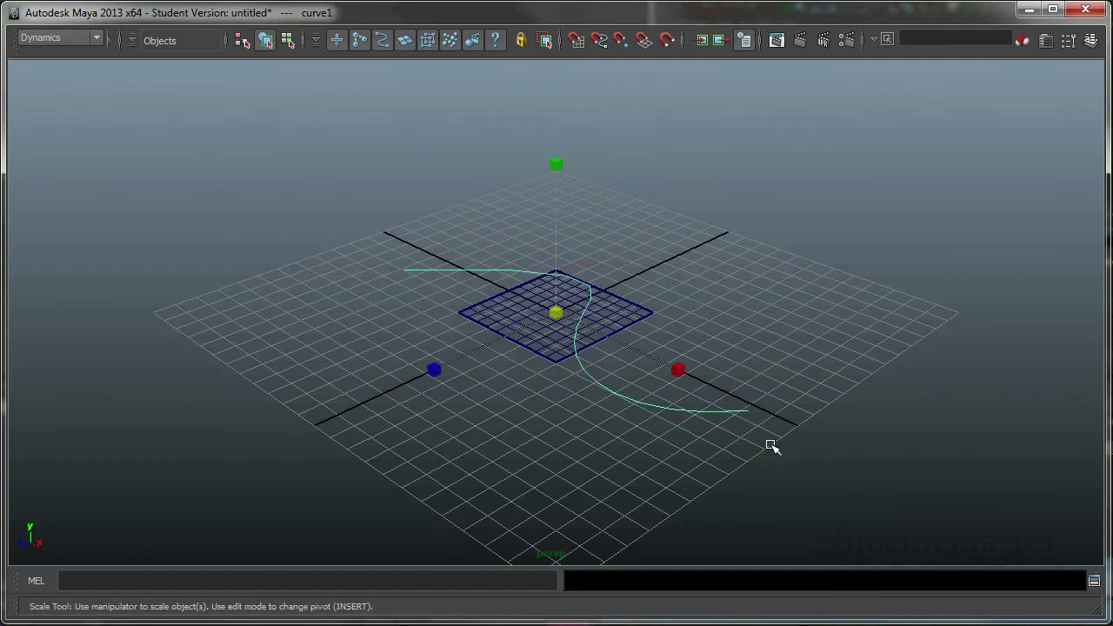
Select the curve and the polygon plane in turn to test normal object selection.
left_click(568, 357)
left_click(585, 313)
left_click(589, 311)
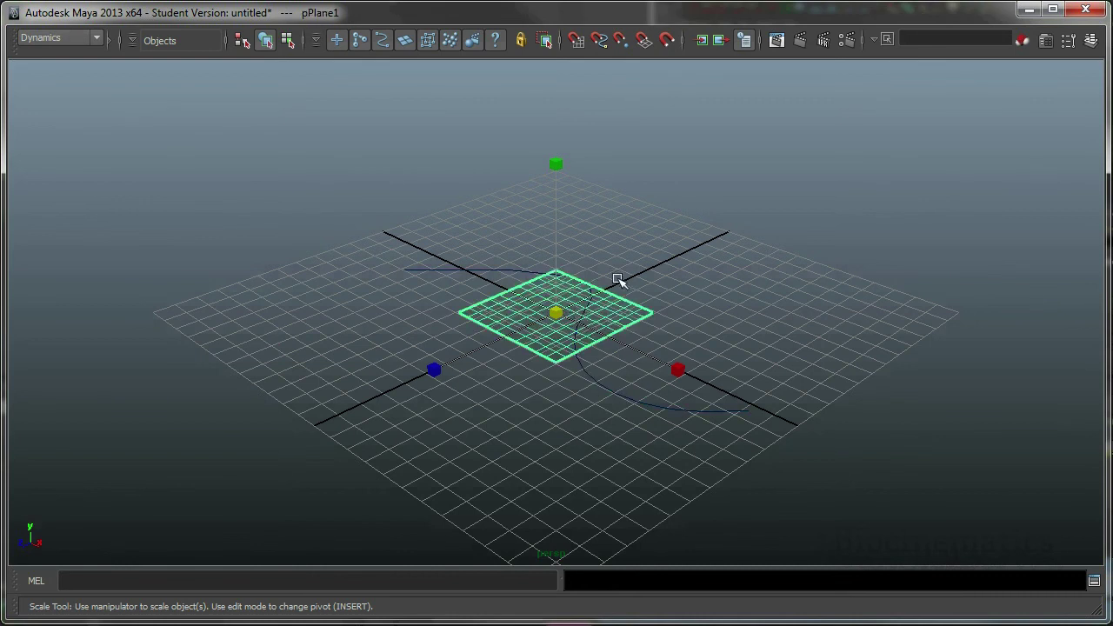
left_click(700, 289)
left_click(626, 306)
Apply a combination selection mask from the hotbox's west zone and box-select across the plane and the curve.
key("space")
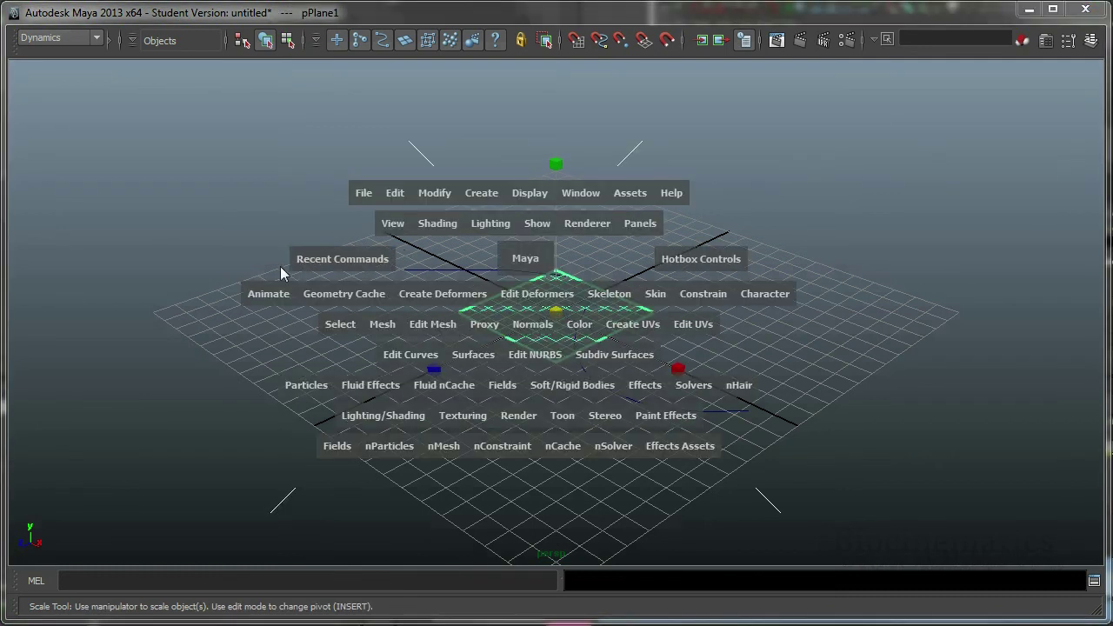
left_click(208, 262)
left_click_drag(208, 265, 213, 221)
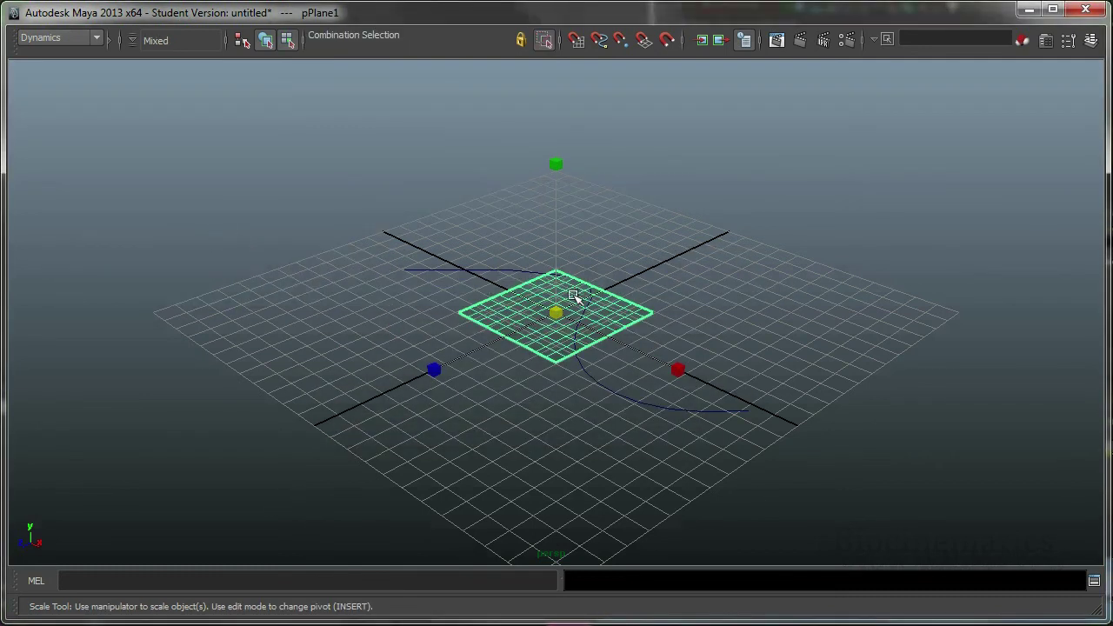
left_click(522, 289)
left_click_drag(472, 314, 653, 350)
left_click_drag(521, 290, 669, 350)
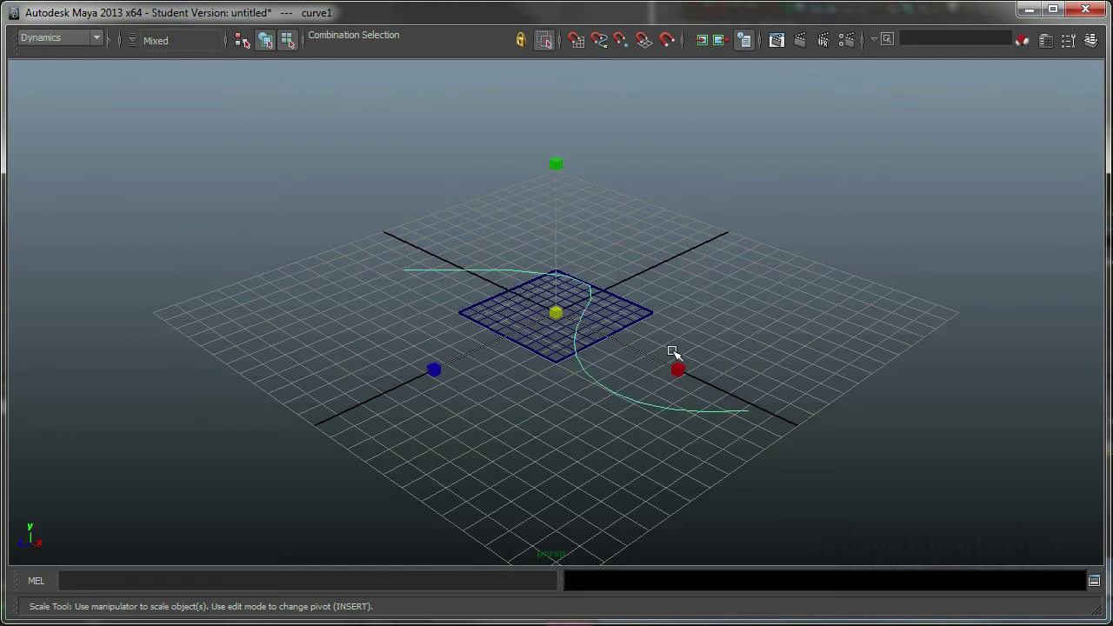
Restore selection by object type and test it by selecting the curve and the plane together.
key("space")
mouse_move(262, 289)
left_mouse_down()
mouse_move(211, 300)
mouse_move(372, 310)
mouse_move(262, 291)
left_mouse_up()
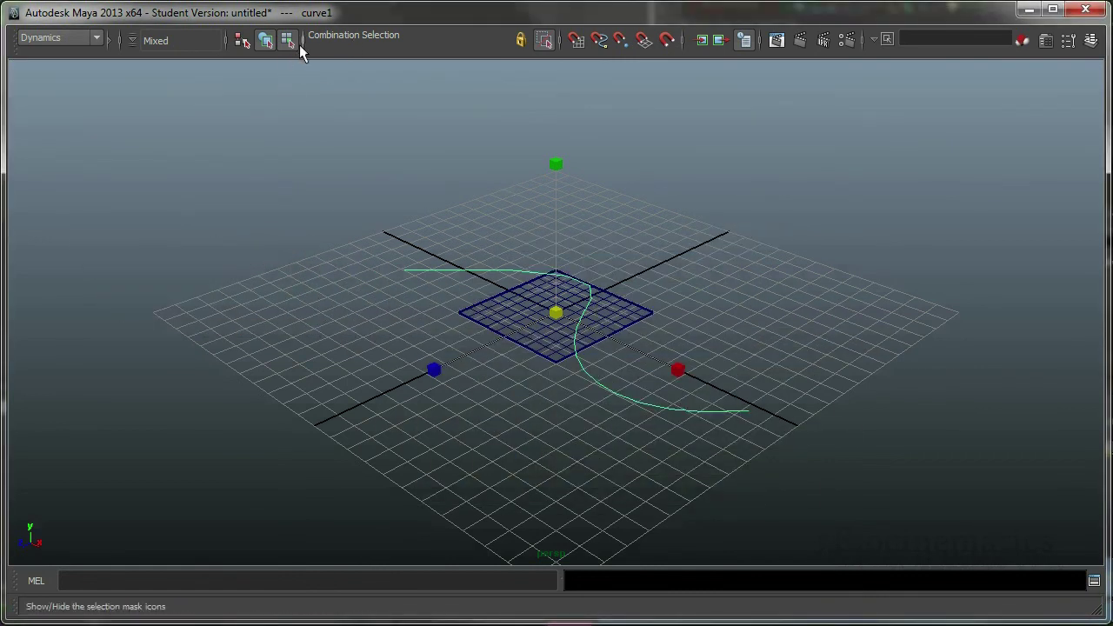
left_click(265, 41)
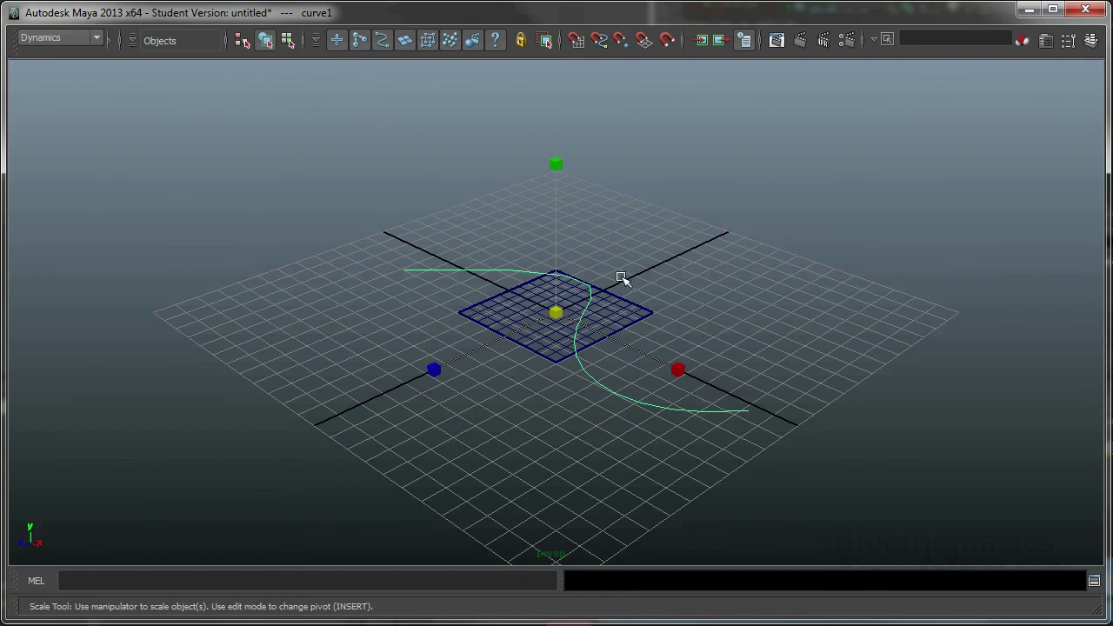
right_click_drag(589, 290, 633, 280)
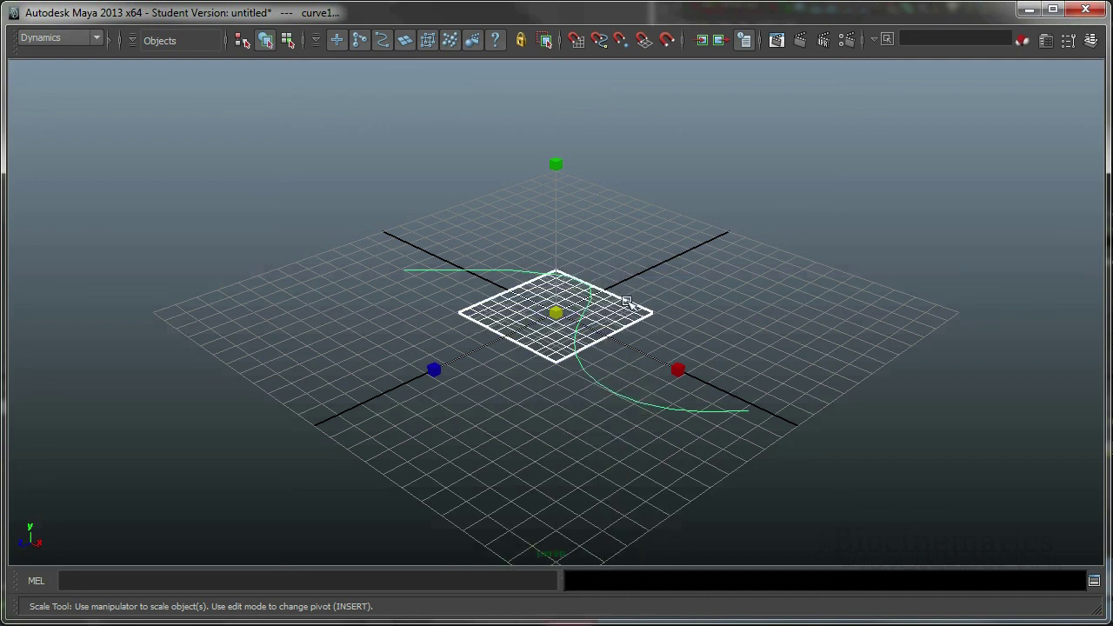
left_click(611, 333)
Examine the hotbox's west zone marking menu and its Edit Mesh and Create UVs menus.
key("space")
left_click_drag(189, 260, 193, 266)
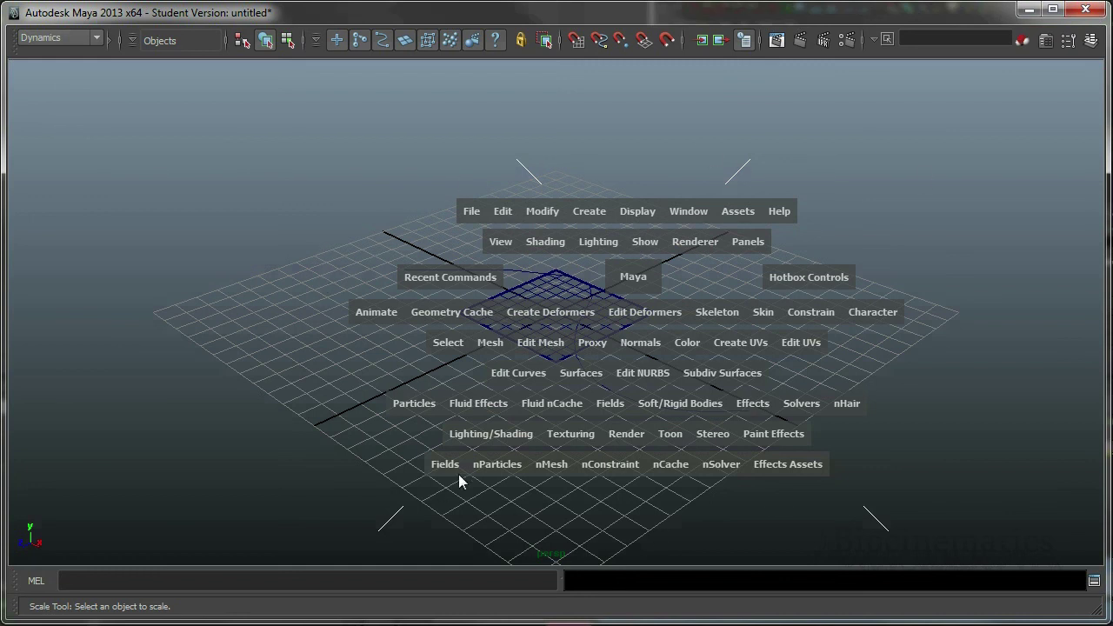
key("space")
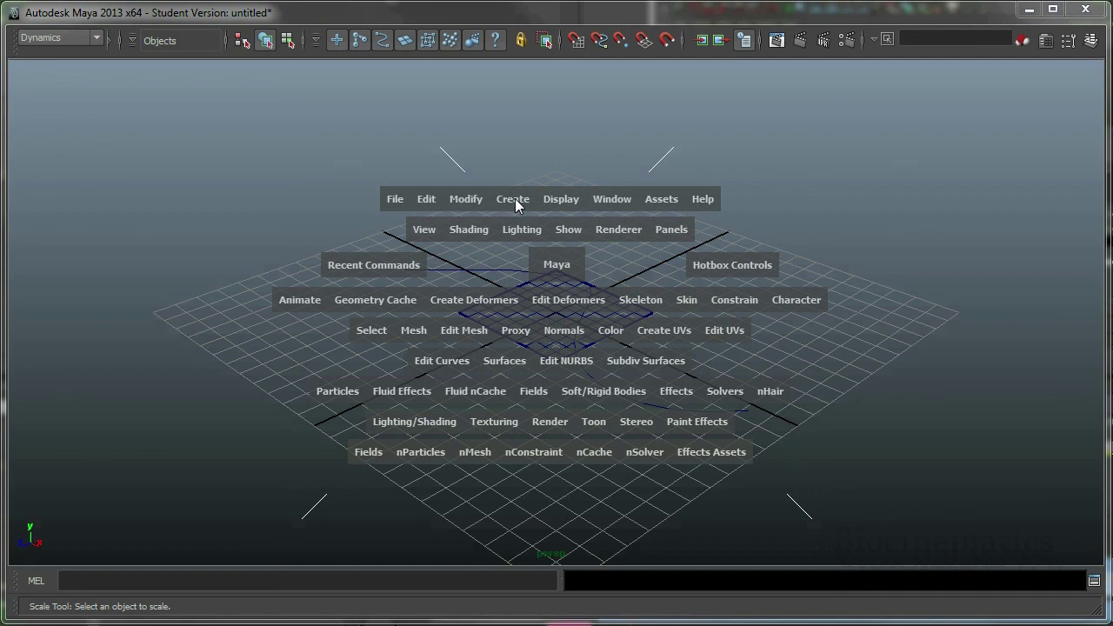
left_click(464, 336)
left_click(661, 335)
left_click(659, 337)
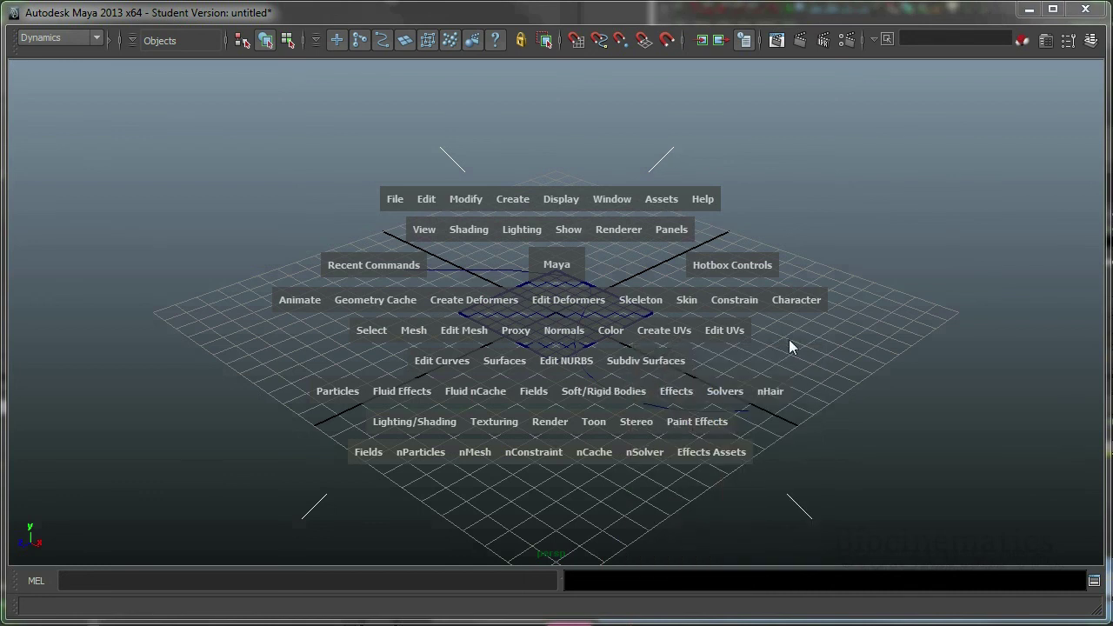
key("r")
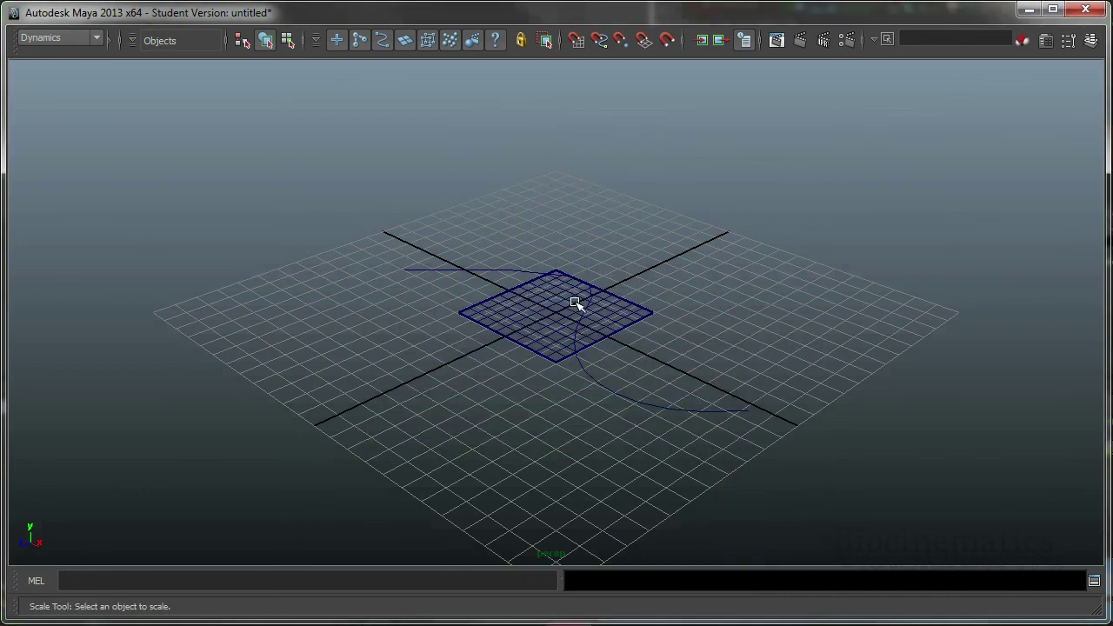